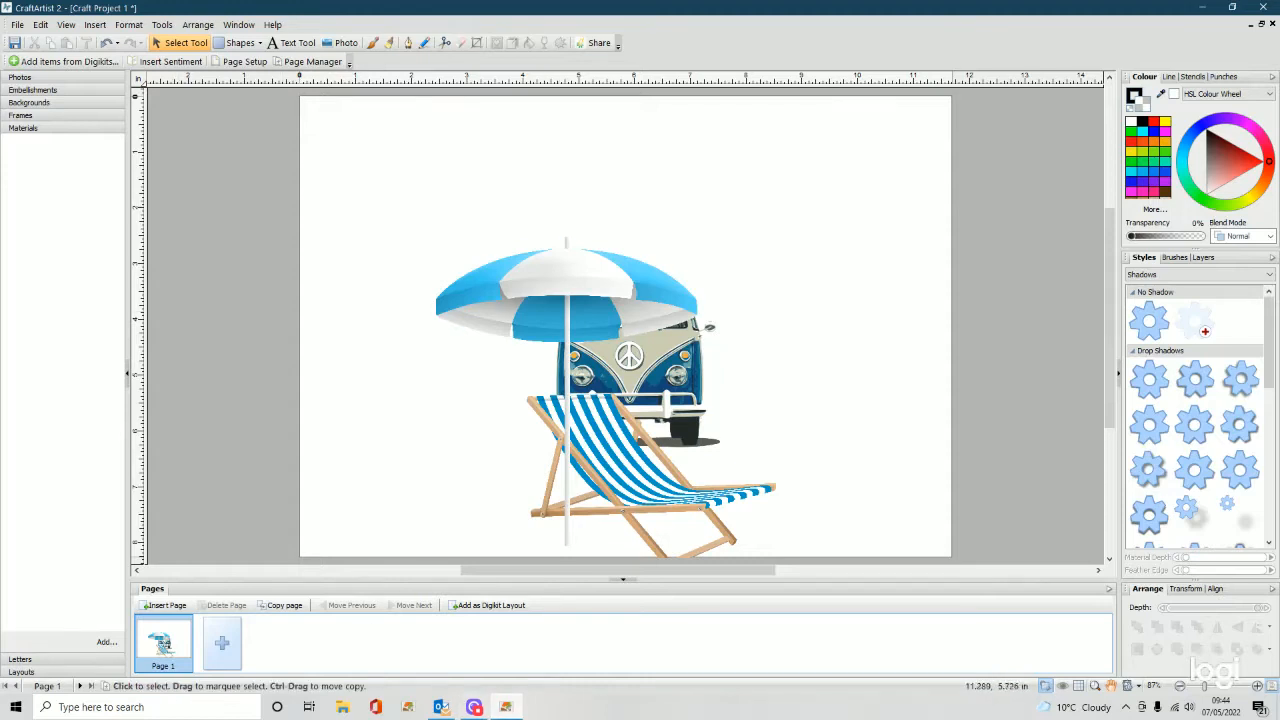
# Step: Move the deckchair and parasol picture and the camper van picture off the page onto the pasteboard
pyautogui.moveTo(626, 308); pyautogui.dragTo(525, 258)
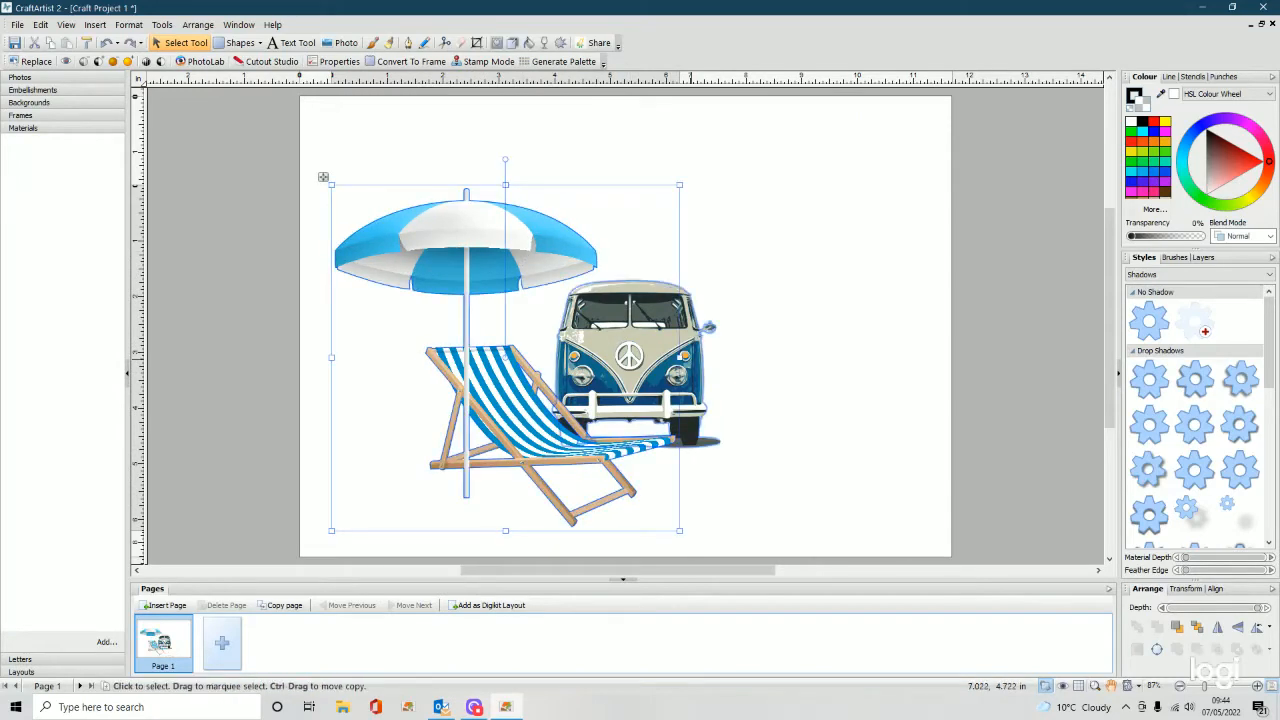
pyautogui.click(783, 358)
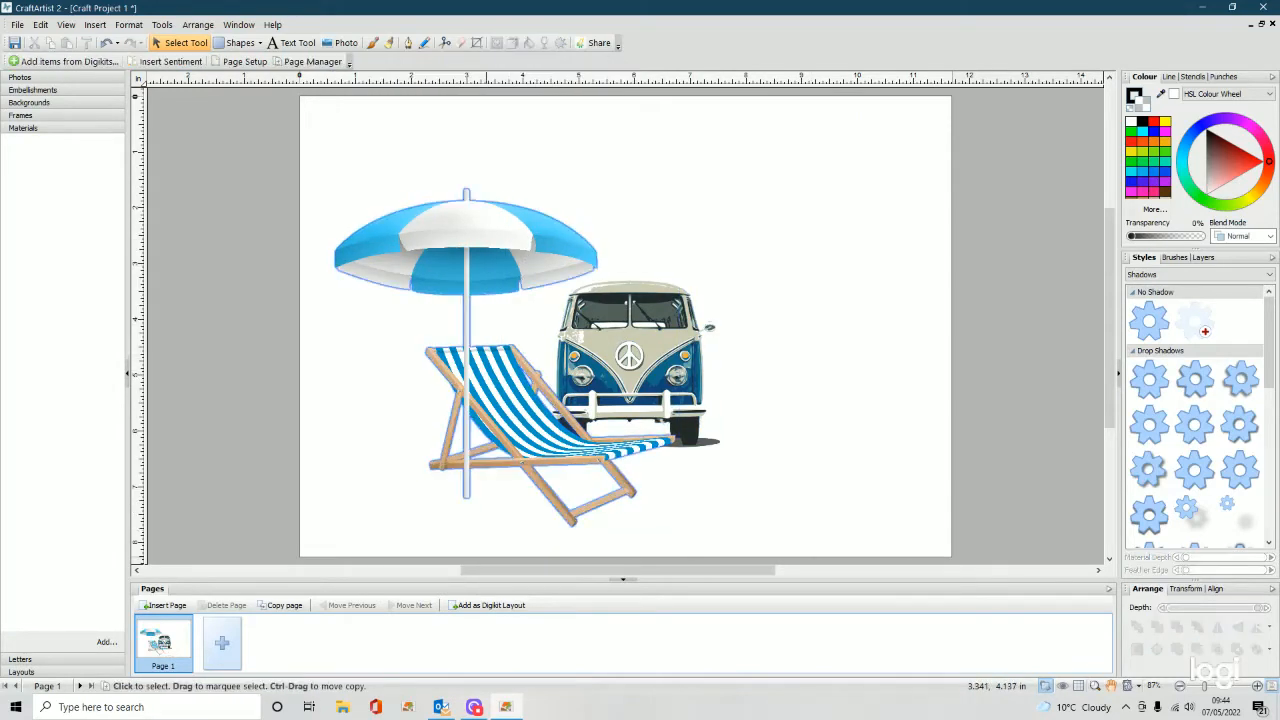
pyautogui.click(485, 375)
pyautogui.moveTo(485, 375); pyautogui.dragTo(886, 340)
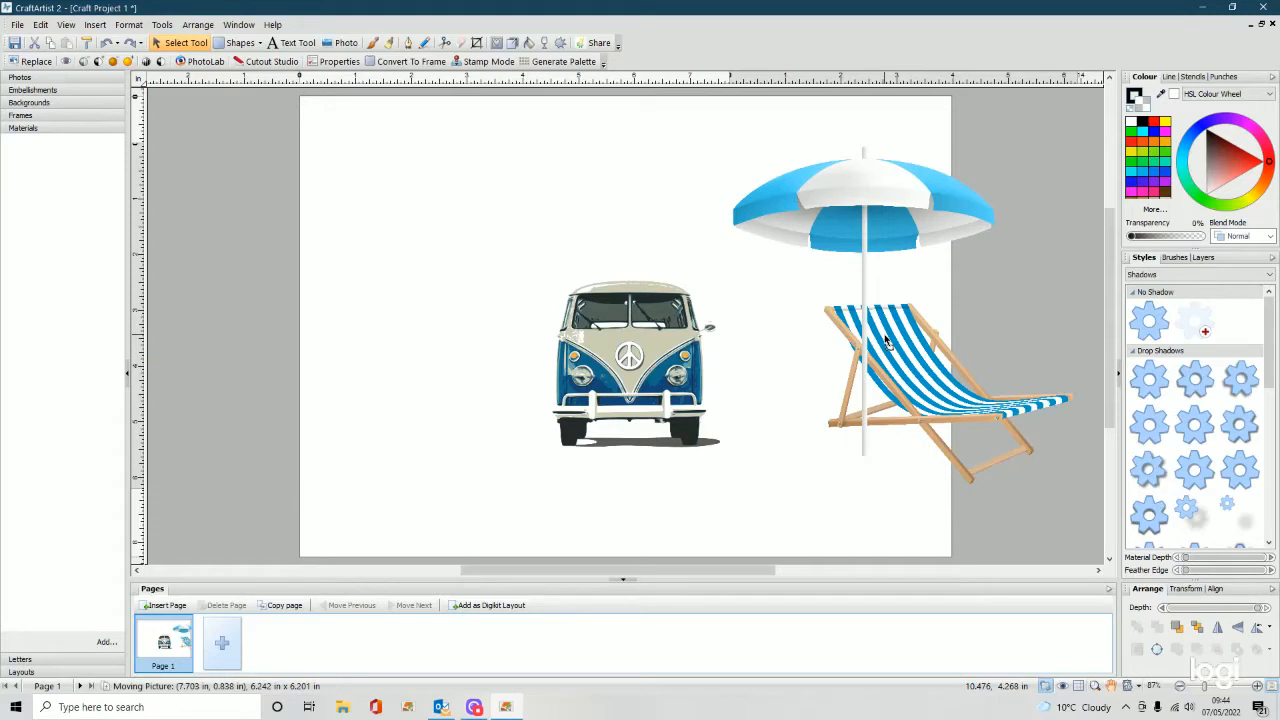
pyautogui.moveTo(886, 342); pyautogui.dragTo(1017, 333)
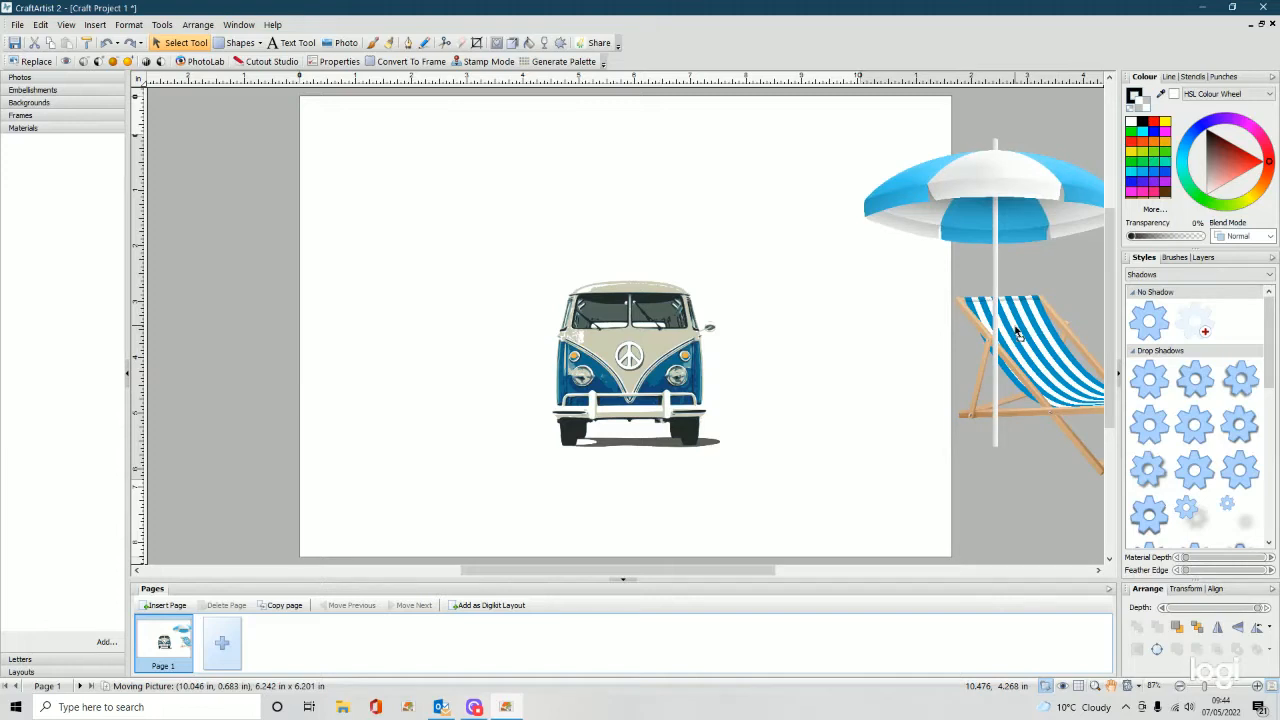
pyautogui.moveTo(1017, 333); pyautogui.dragTo(1048, 336)
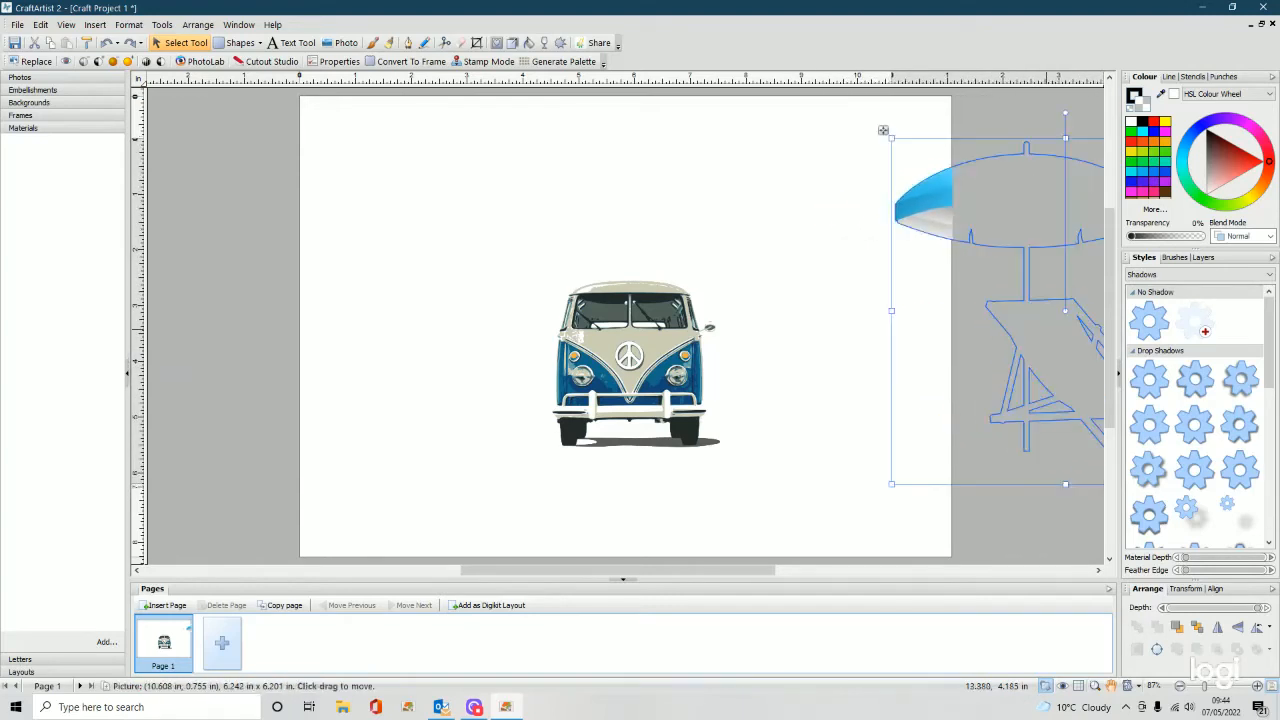
pyautogui.moveTo(672, 361); pyautogui.dragTo(1073, 321)
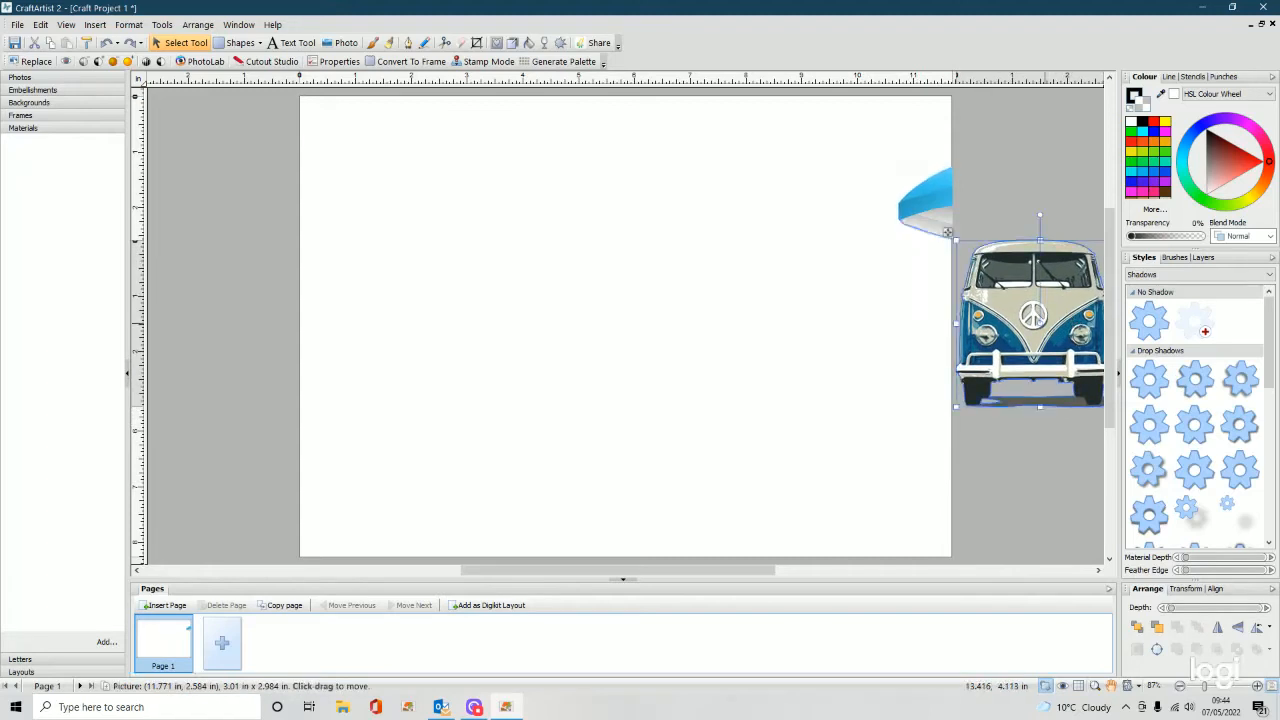
pyautogui.click(650, 326)
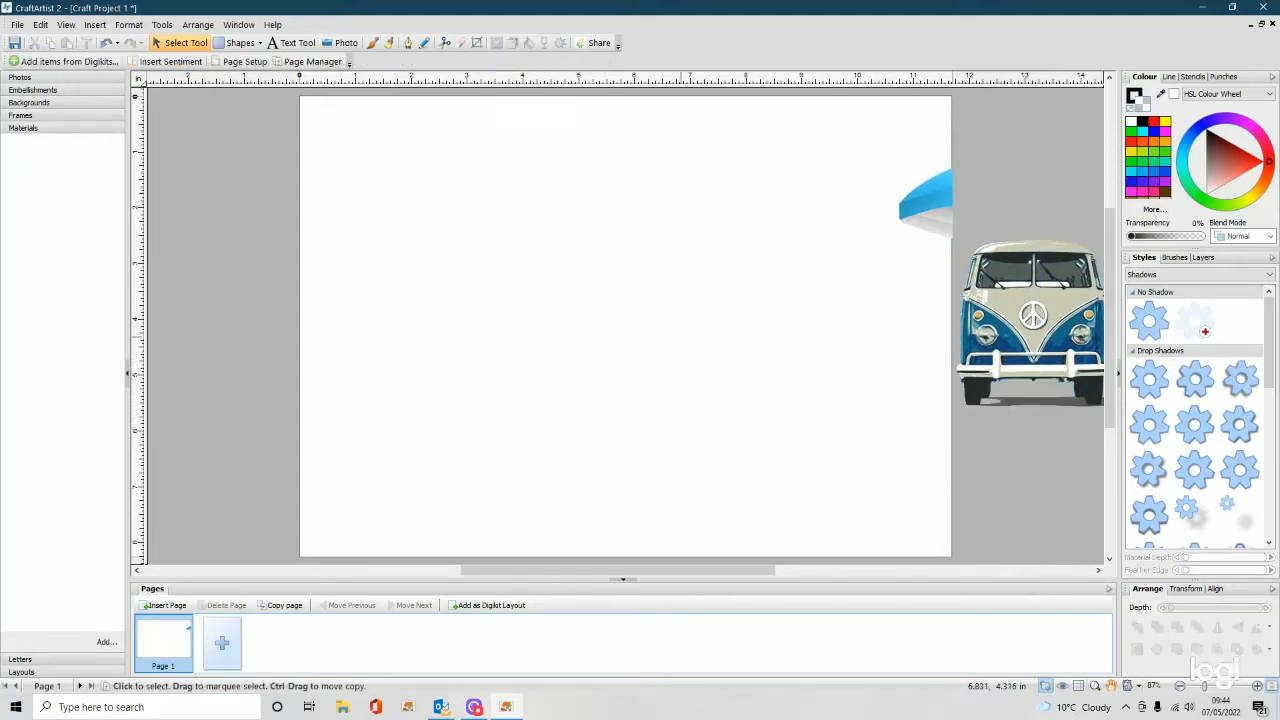
# Step: Draw a Quick Rectangle square of about 5.77 in and place it in the lower left part of the page
pyautogui.click(240, 43)
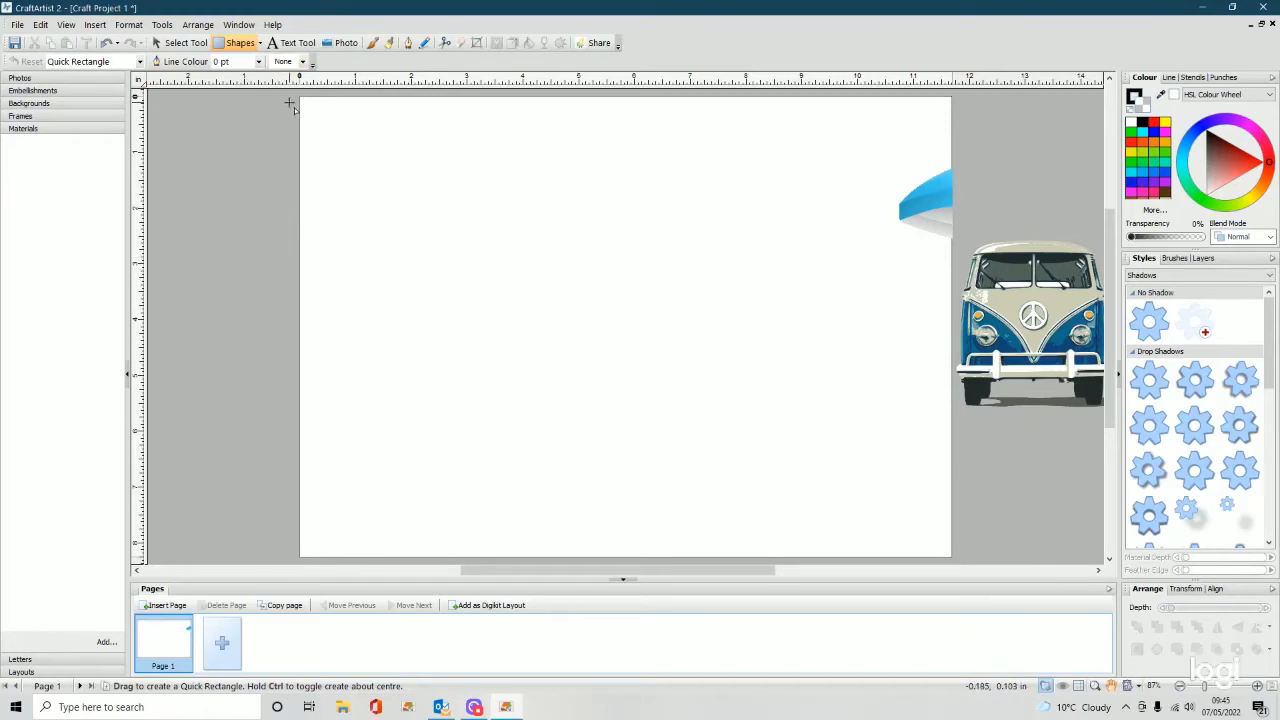
pyautogui.click(261, 44)
pyautogui.moveTo(304, 100); pyautogui.dragTo(729, 424)
pyautogui.click(178, 45)
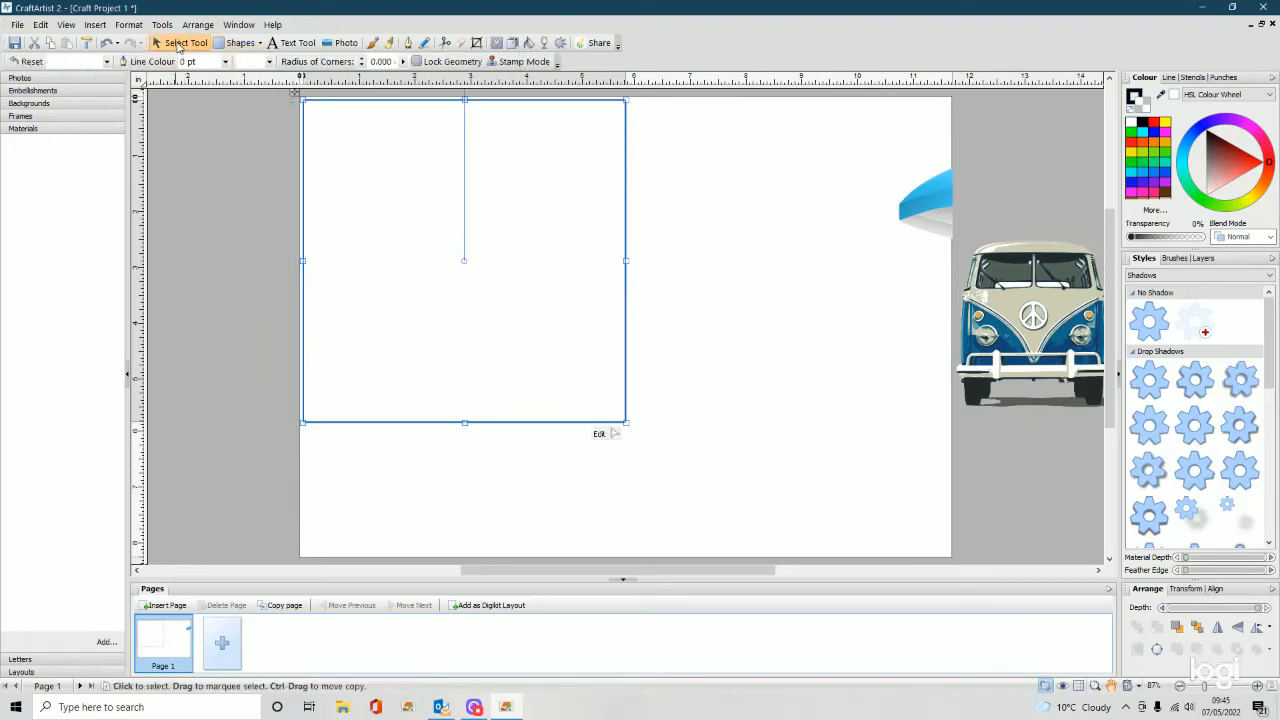
pyautogui.moveTo(380, 206); pyautogui.dragTo(380, 326)
# Step: Copy and paste the square, and place the duplicate directly to the right of the original
pyautogui.rightClick(379, 322)
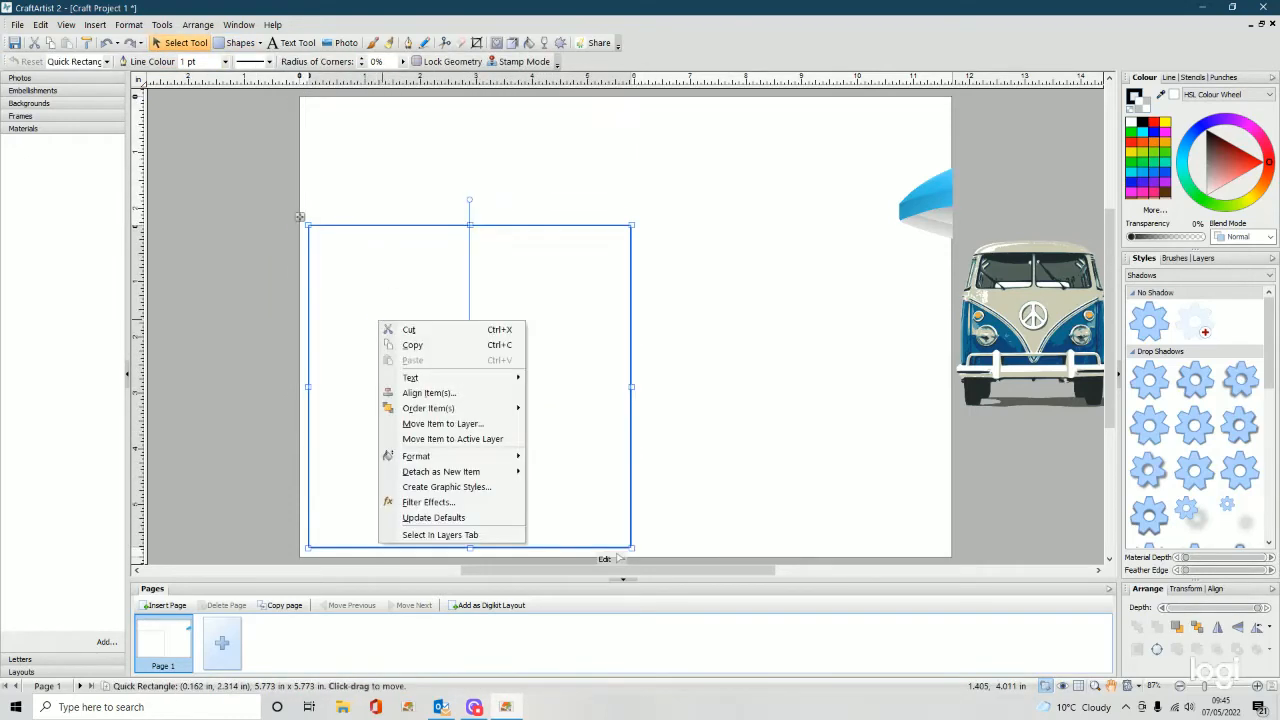
pyautogui.click(417, 346)
pyautogui.rightClick(417, 344)
pyautogui.click(446, 378)
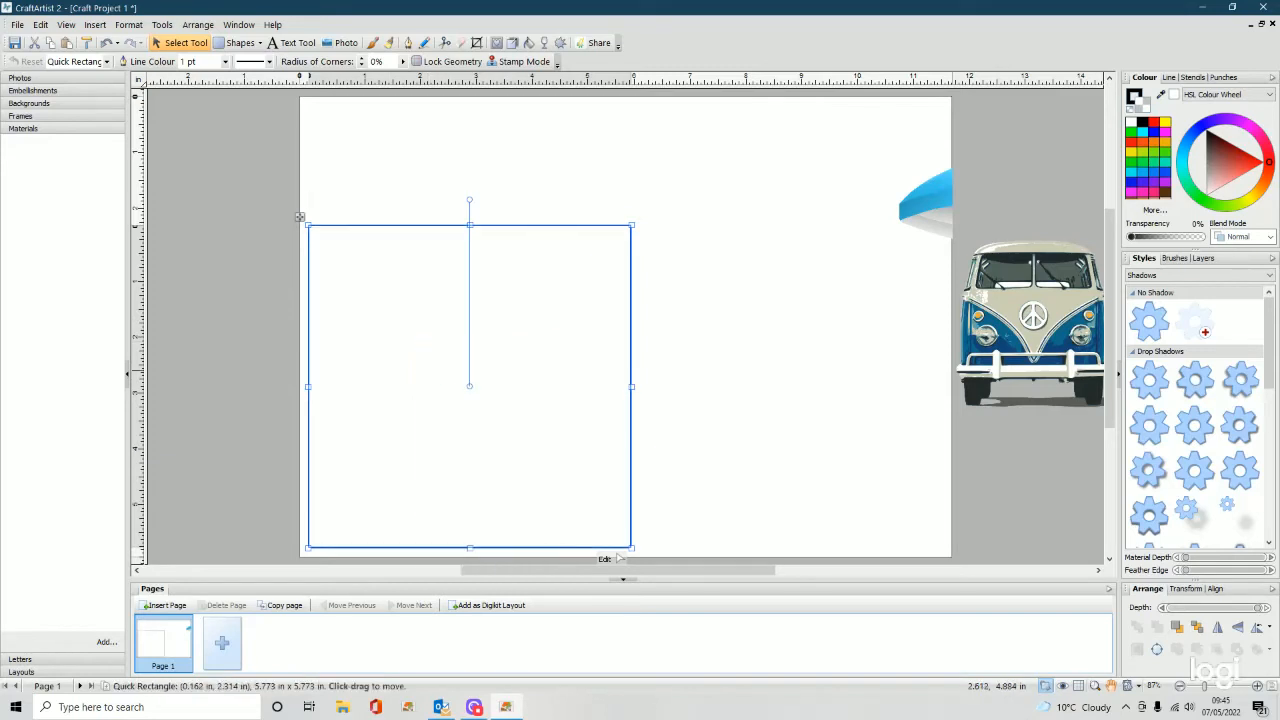
pyautogui.moveTo(430, 380); pyautogui.dragTo(742, 378)
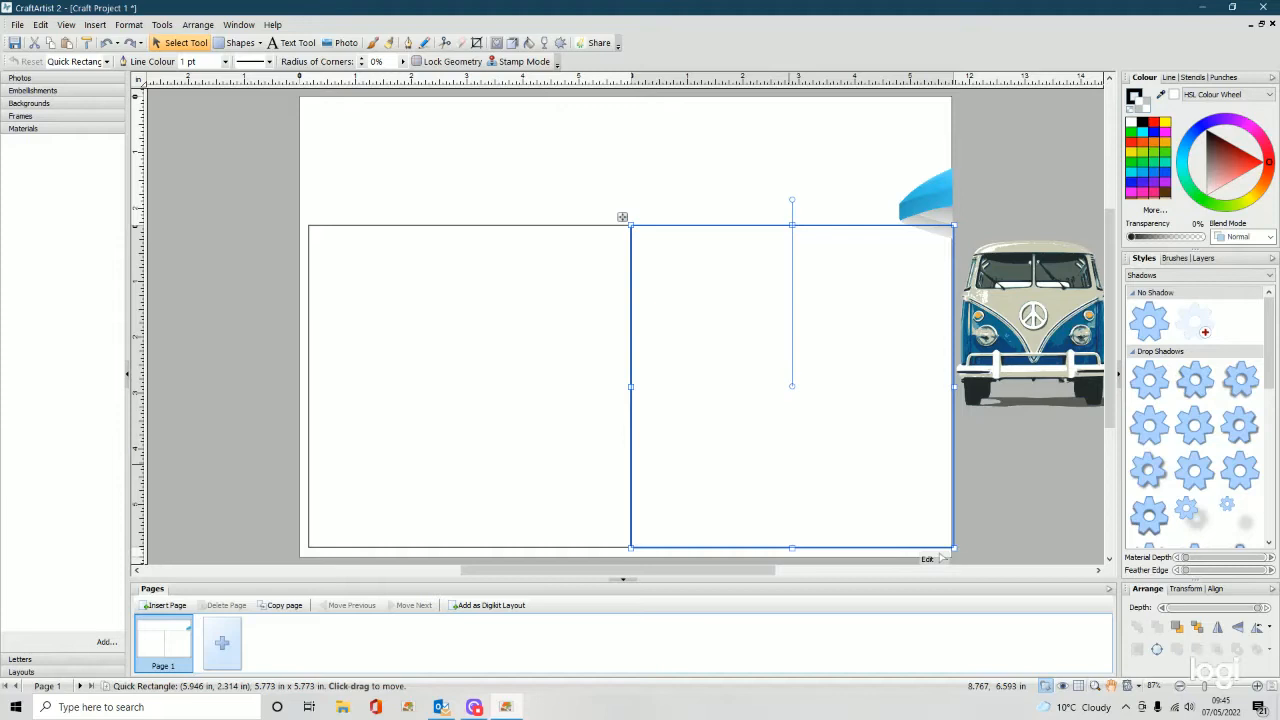
# Step: Nudge the duplicate square horizontally until its left edge lines up with the first square's right edge
pyautogui.press('Right')
pyautogui.press('Right')
pyautogui.press('Right')
pyautogui.press('Right')
pyautogui.press('Right')
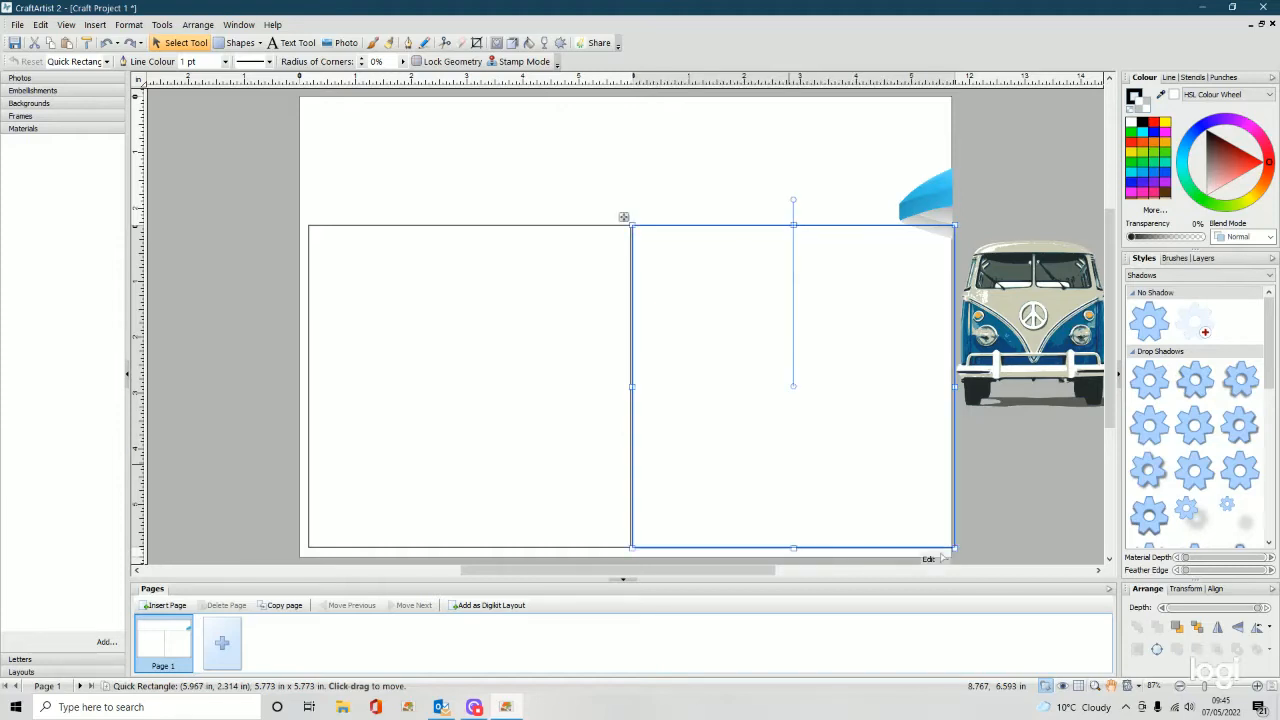
pyautogui.press('Right')
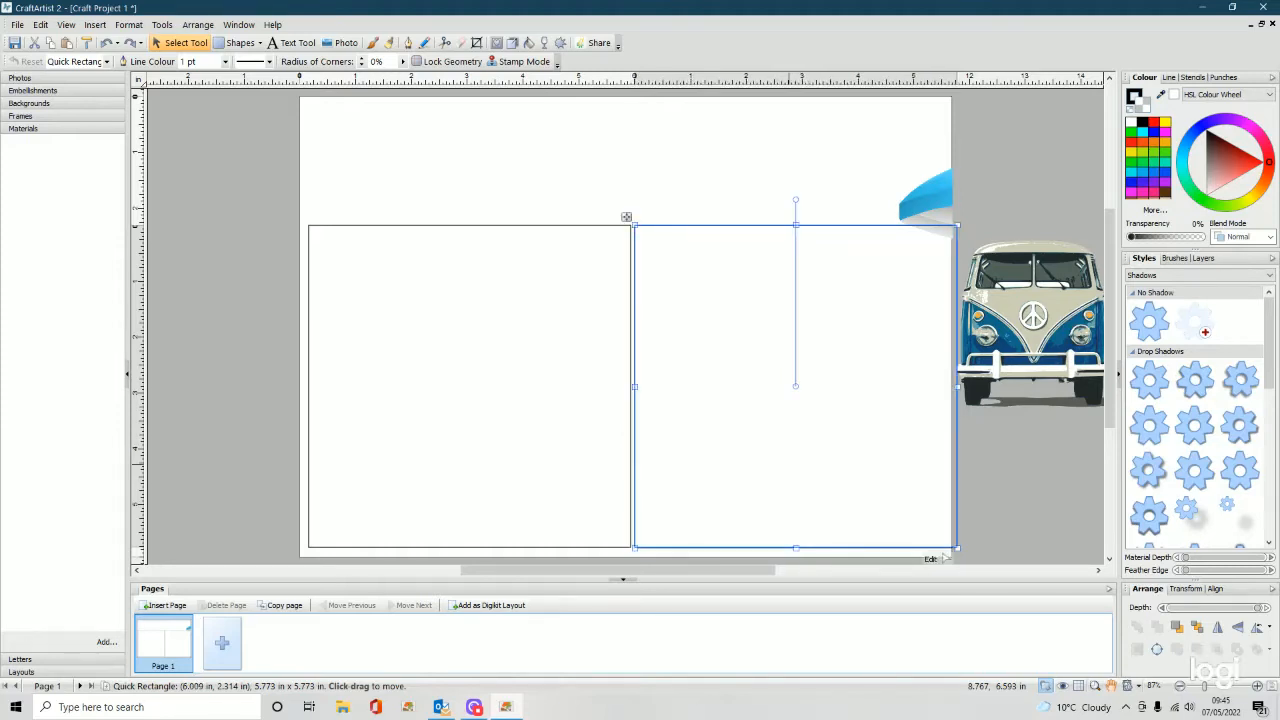
pyautogui.press('Left')
pyautogui.press('Left')
pyautogui.press('Left')
pyautogui.press('Left')
pyautogui.press('Left')
pyautogui.press('Left')
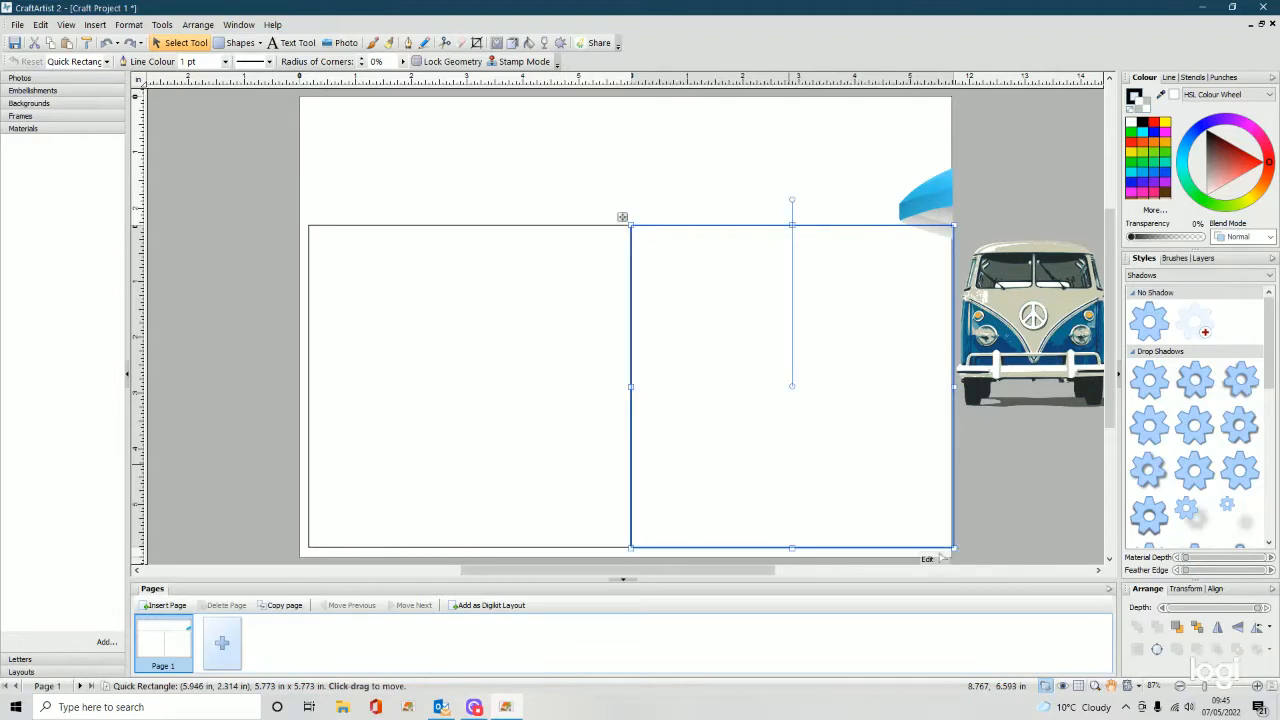
pyautogui.press('Left')
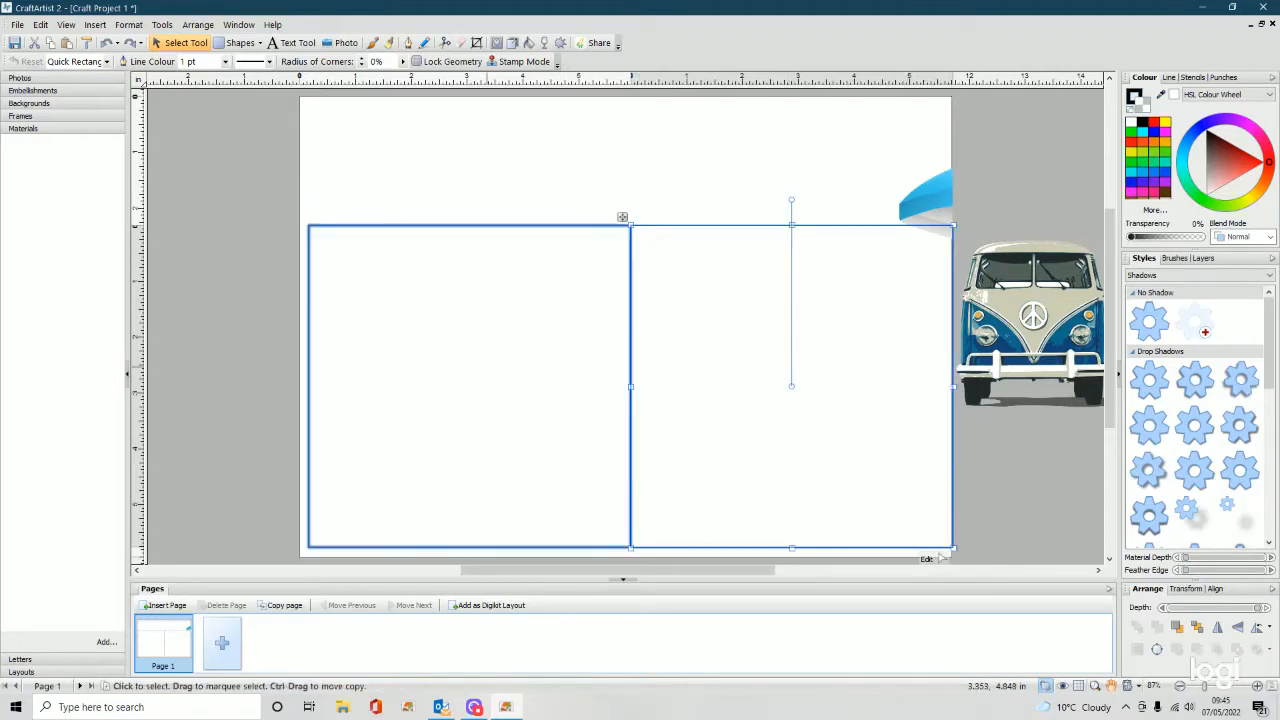
# Step: Group the two squares and nudge the group left and slightly down to fit within the page
pyautogui.keyDown('shift'); pyautogui.click(487, 366); pyautogui.keyUp('shift')
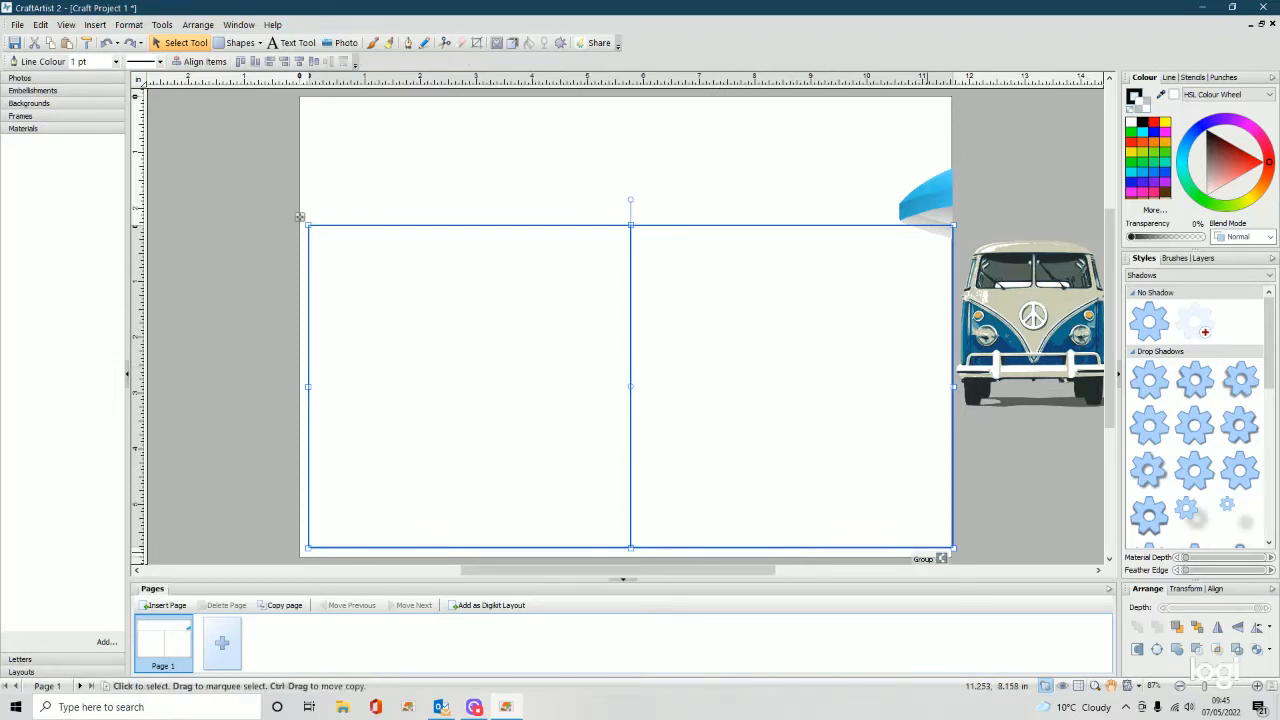
pyautogui.click(922, 558)
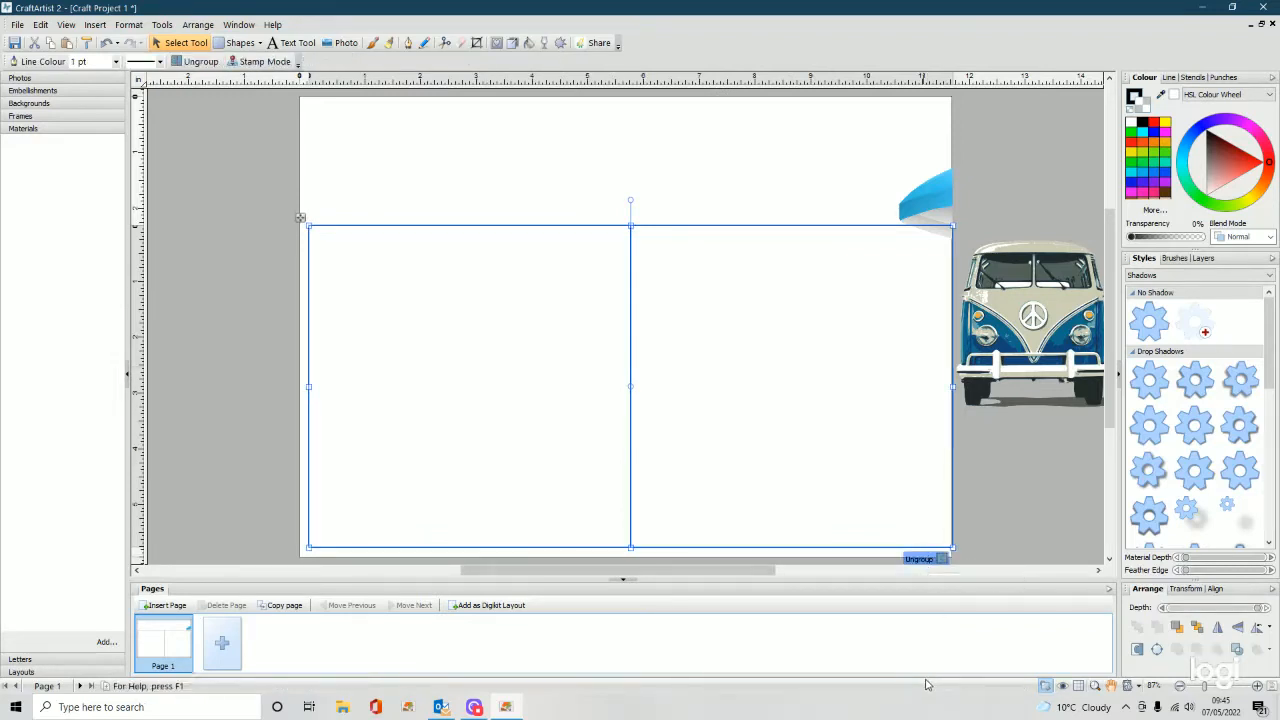
pyautogui.press('Left')
pyautogui.press('Left')
pyautogui.press('Left')
pyautogui.press('Left')
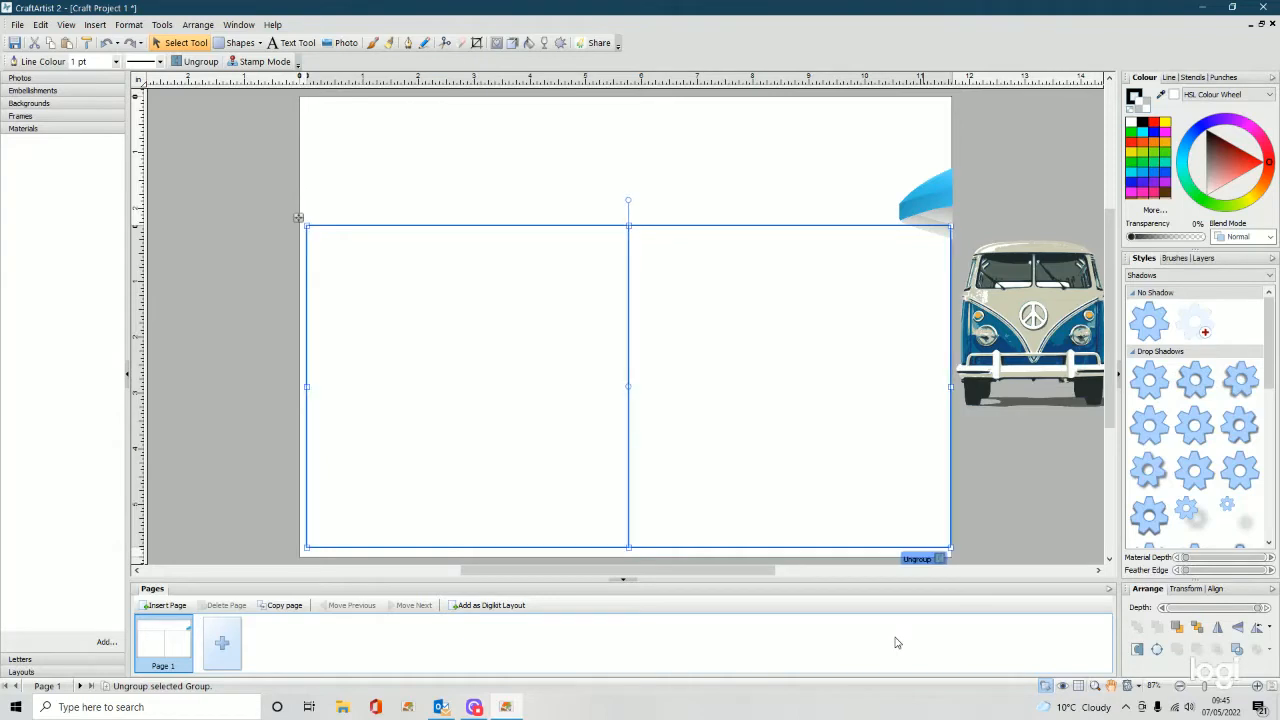
pyautogui.press('Left')
pyautogui.press('Left')
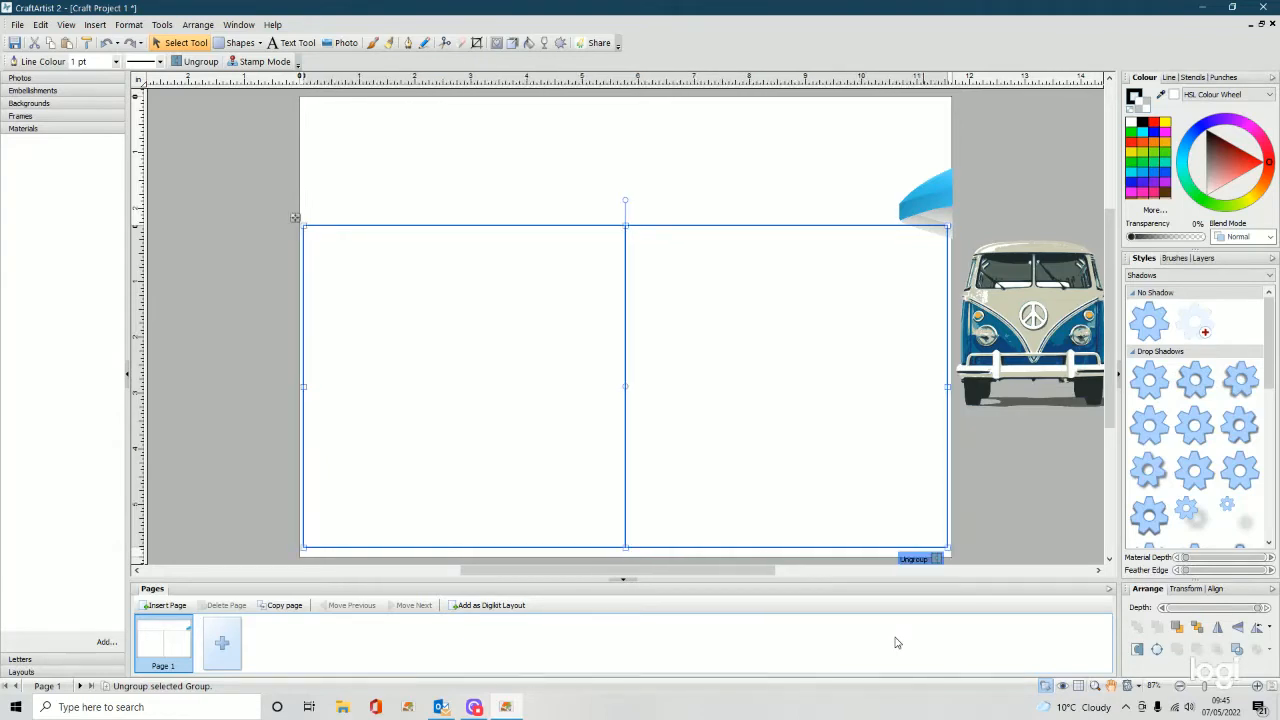
pyautogui.press('Down')
pyautogui.press('Down')
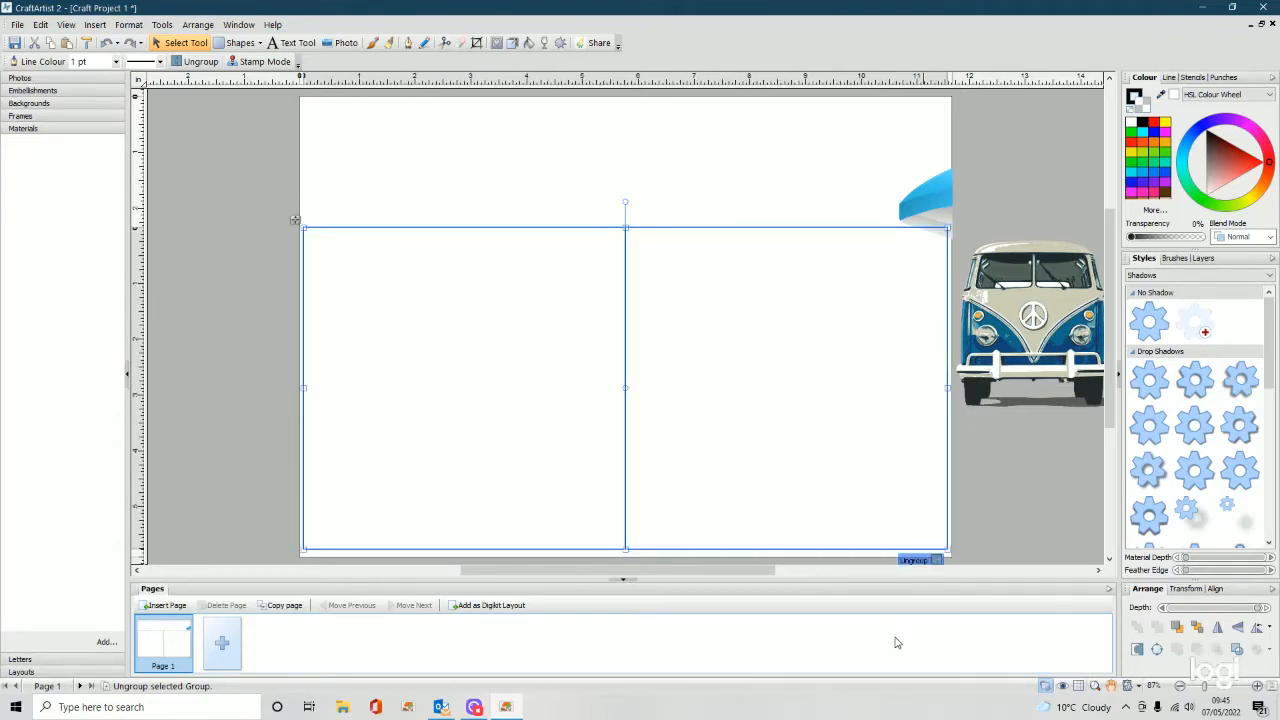
pyautogui.click(1058, 140)
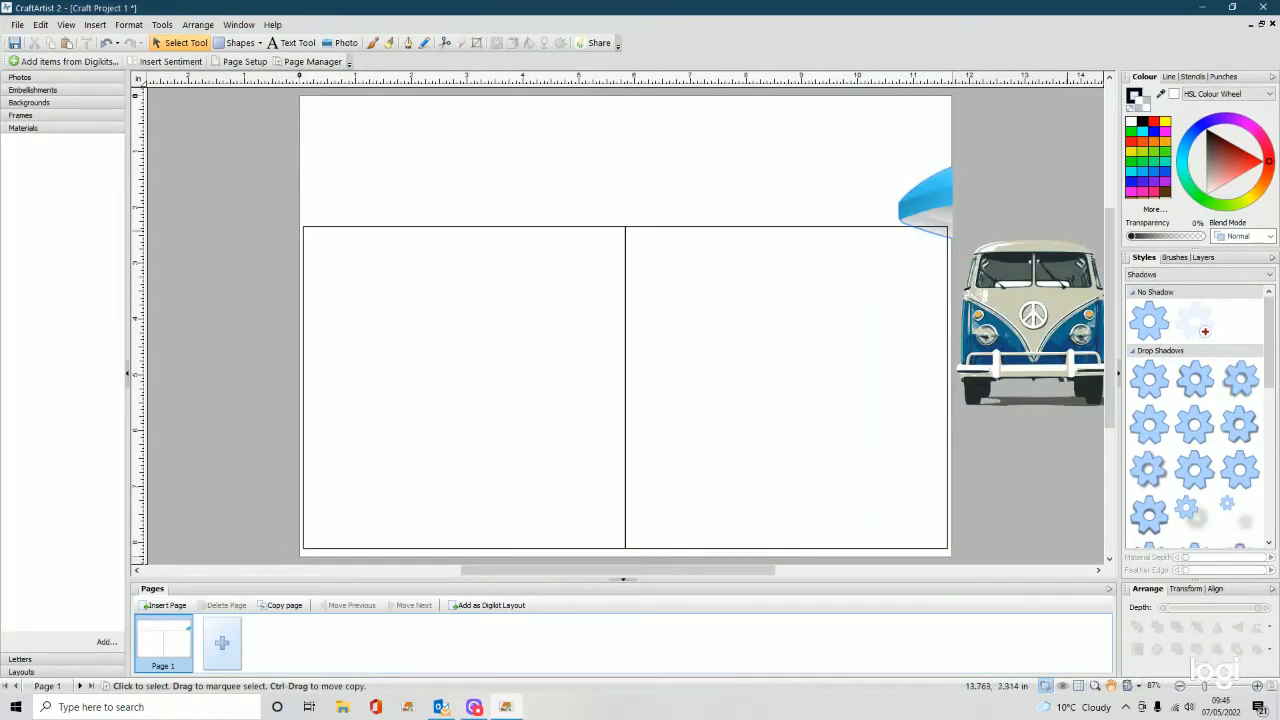
# Step: Clear the deckchair picture from the page, and place the camper van in the right square's lower right corner, shrunk to about 2.64 in wide
pyautogui.moveTo(1053, 305); pyautogui.dragTo(1066, 262)
pyautogui.moveTo(1016, 301)
pyautogui.mouseDown()
pyautogui.moveTo(1023, 255)
pyautogui.moveTo(1036, 303)
pyautogui.mouseUp()
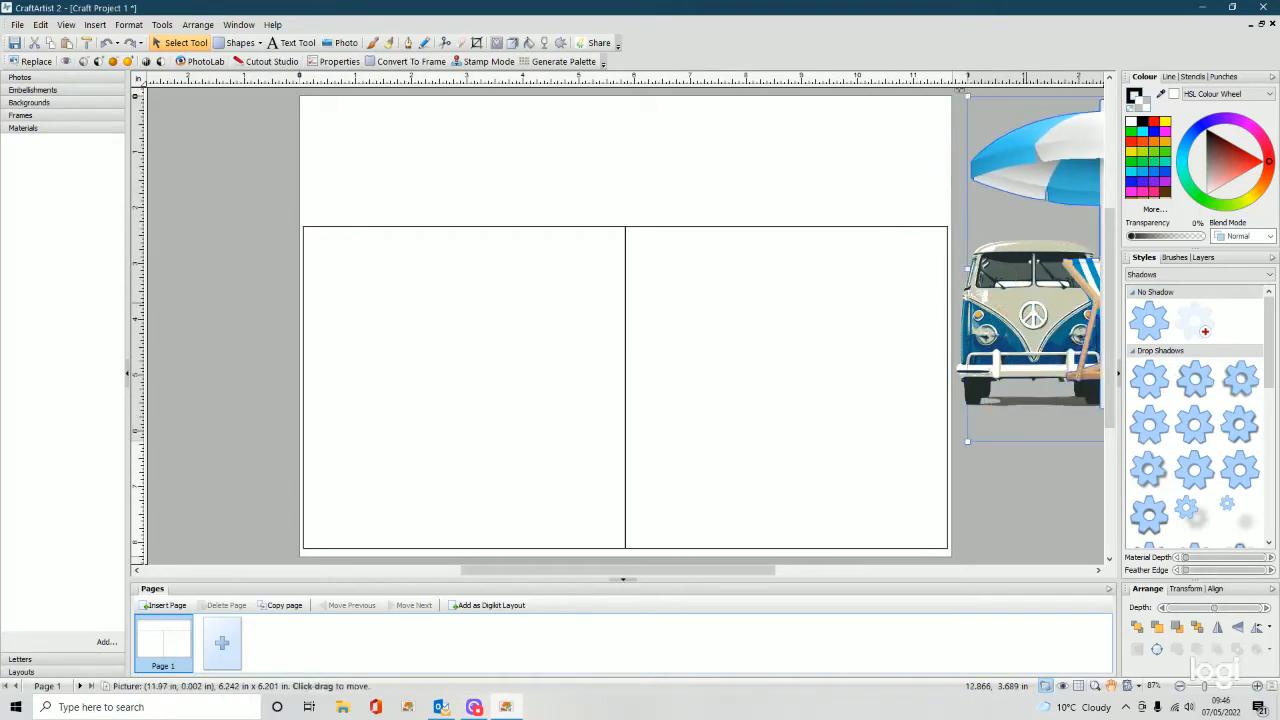
pyautogui.moveTo(960, 372); pyautogui.dragTo(776, 510)
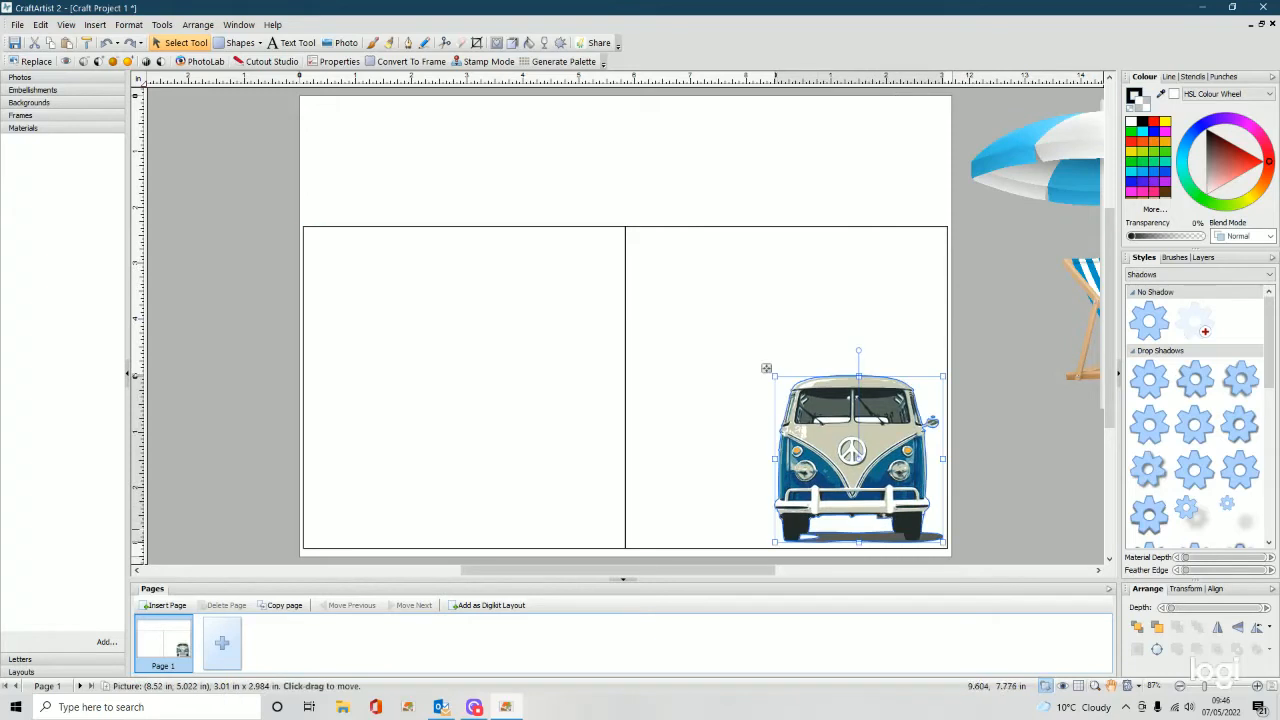
pyautogui.moveTo(944, 547); pyautogui.dragTo(912, 516)
pyautogui.moveTo(870, 448)
pyautogui.mouseDown()
pyautogui.moveTo(875, 474)
pyautogui.moveTo(879, 463)
pyautogui.mouseUp()
pyautogui.moveTo(920, 523); pyautogui.dragTo(930, 533)
pyautogui.click(1010, 428)
# Step: Bring the deckchair and parasol picture onto the page and flip it horizontally
pyautogui.moveTo(1085, 383); pyautogui.dragTo(698, 398)
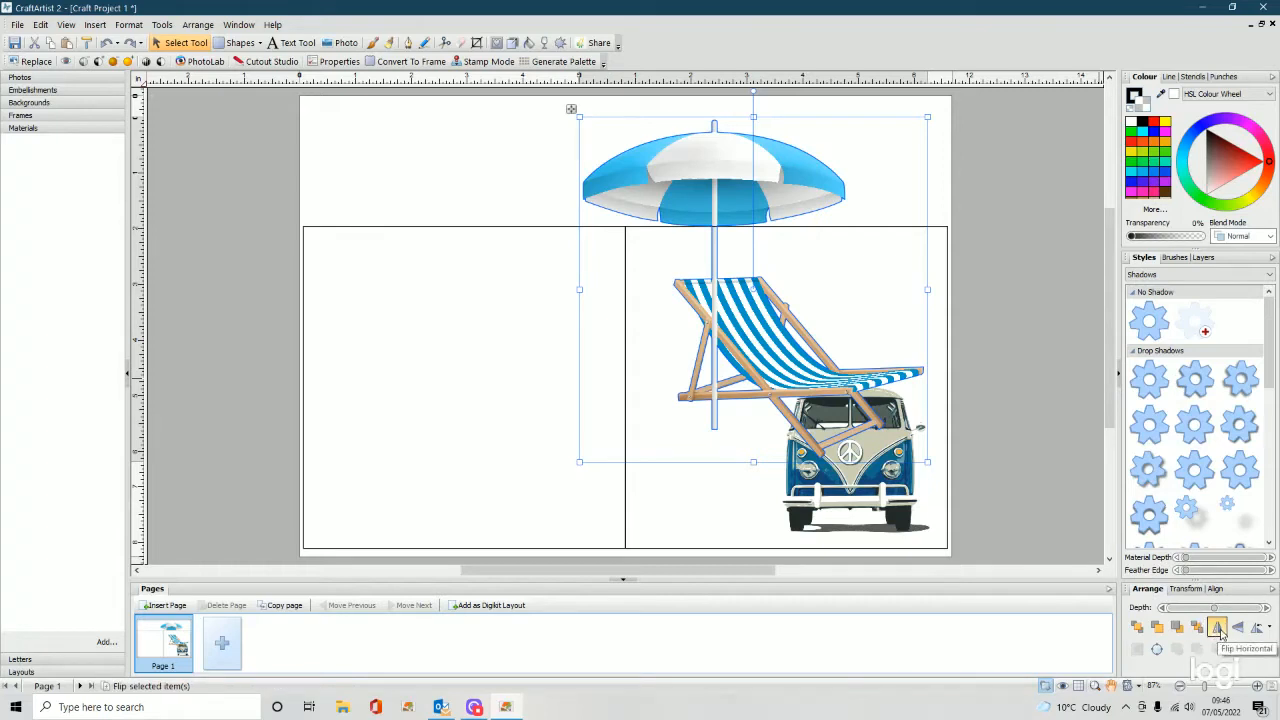
pyautogui.click(1219, 628)
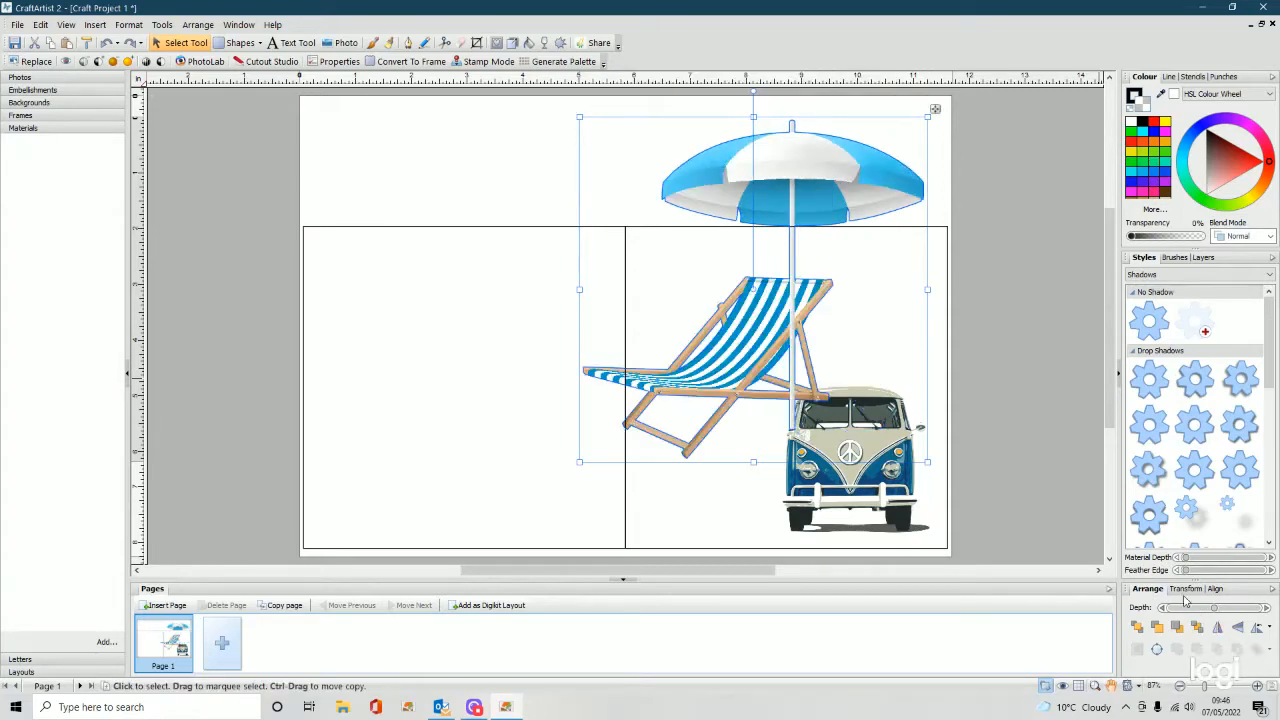
# Step: Shrink the flipped deckchair picture to about 2.52 in wide and position it at the front, over the lower right of the camper van
pyautogui.moveTo(929, 462); pyautogui.dragTo(737, 298)
pyautogui.moveTo(666, 215); pyautogui.dragTo(883, 468)
pyautogui.moveTo(946, 537); pyautogui.dragTo(932, 523)
pyautogui.moveTo(865, 496)
pyautogui.mouseDown()
pyautogui.moveTo(886, 512)
pyautogui.moveTo(874, 498)
pyautogui.mouseUp()
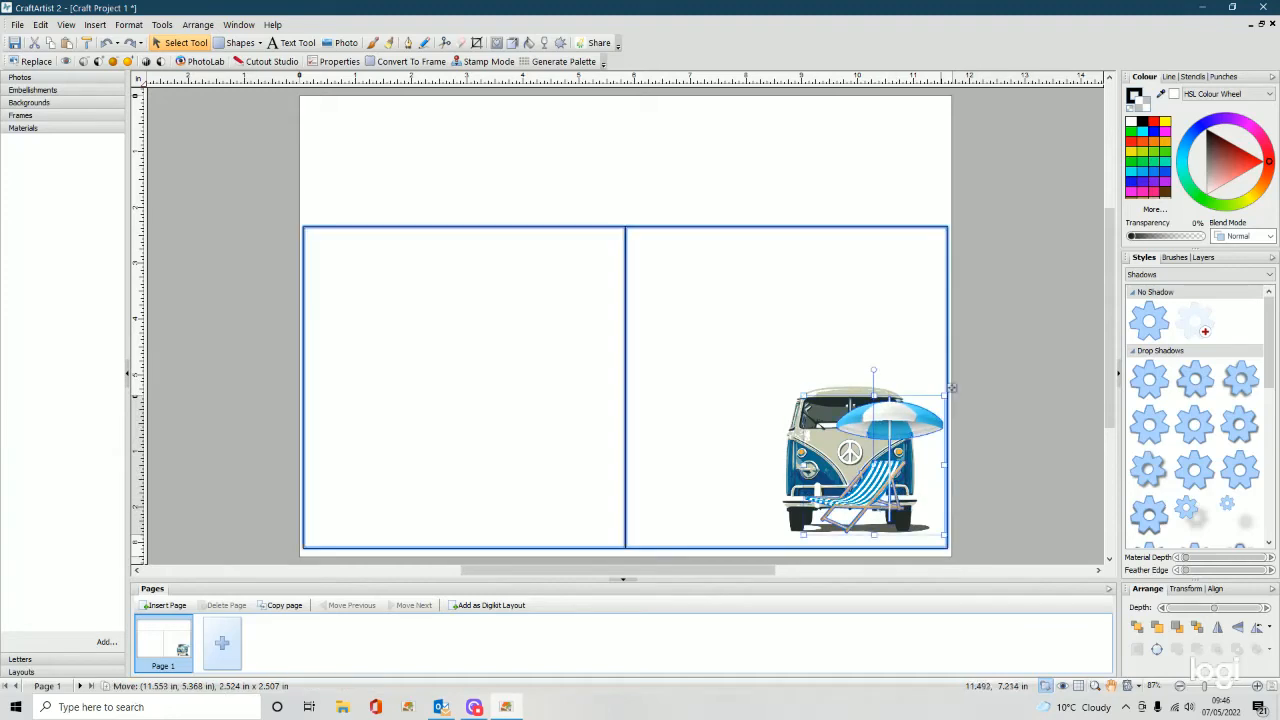
pyautogui.click(1137, 628)
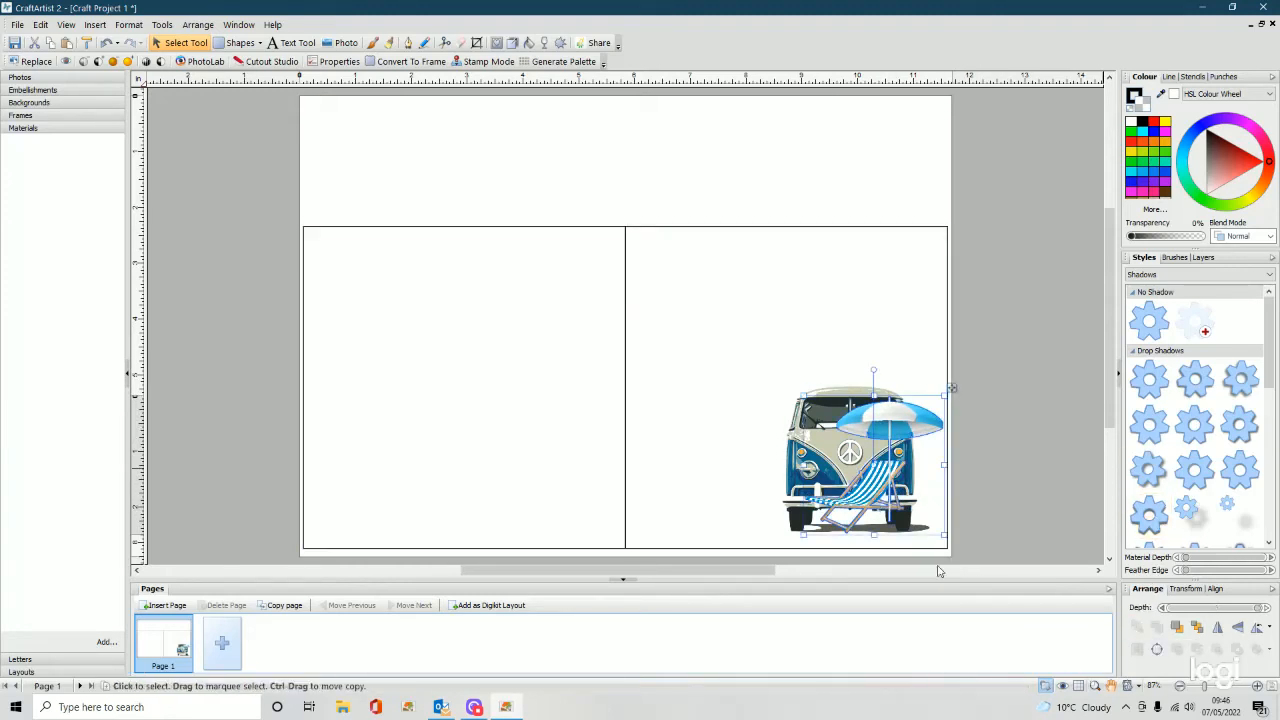
pyautogui.moveTo(951, 388); pyautogui.dragTo(946, 401)
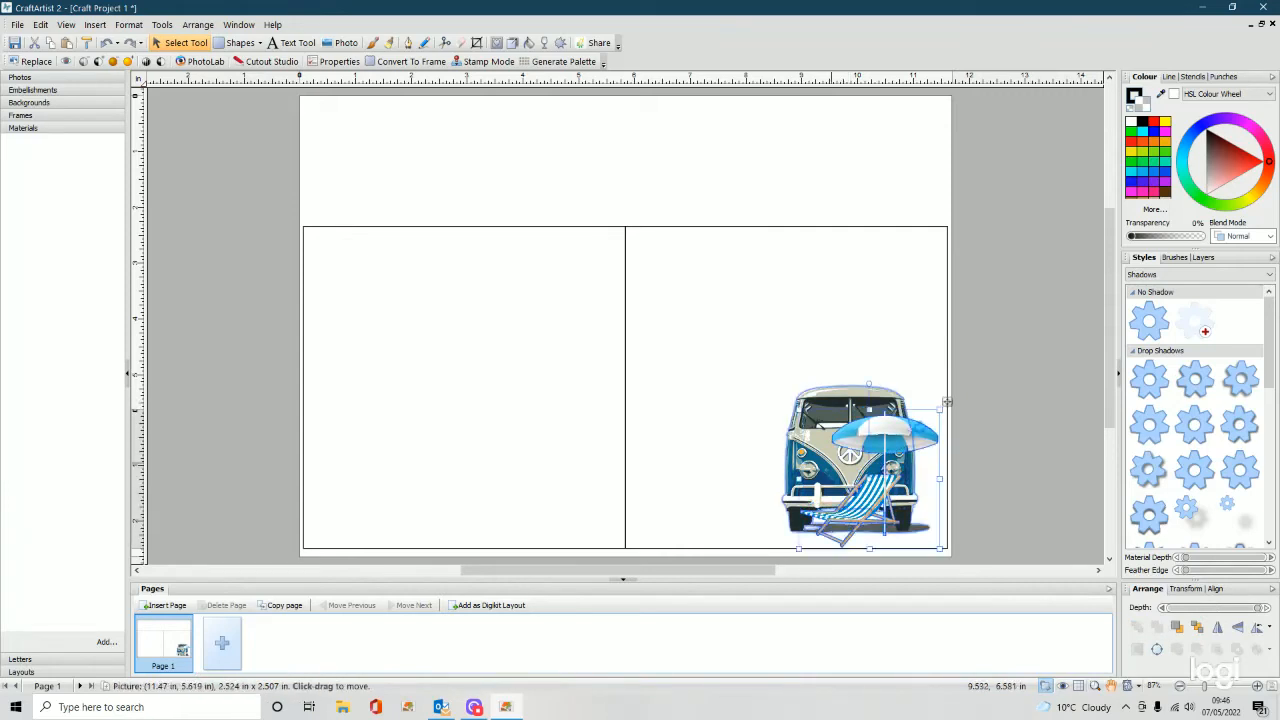
# Step: Move the grouped squares slightly up and right, and raise the deckchair picture to sit inside the right square
pyautogui.click(822, 436)
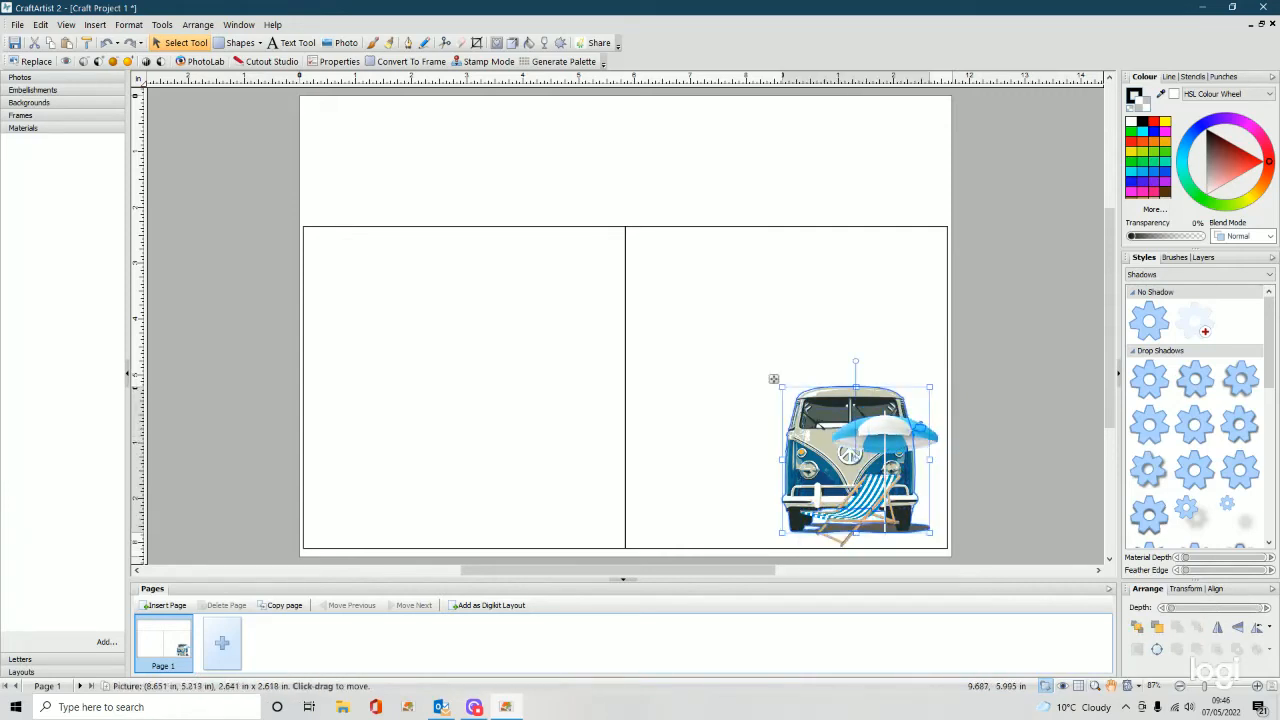
pyautogui.click(804, 332)
pyautogui.moveTo(808, 445); pyautogui.dragTo(808, 437)
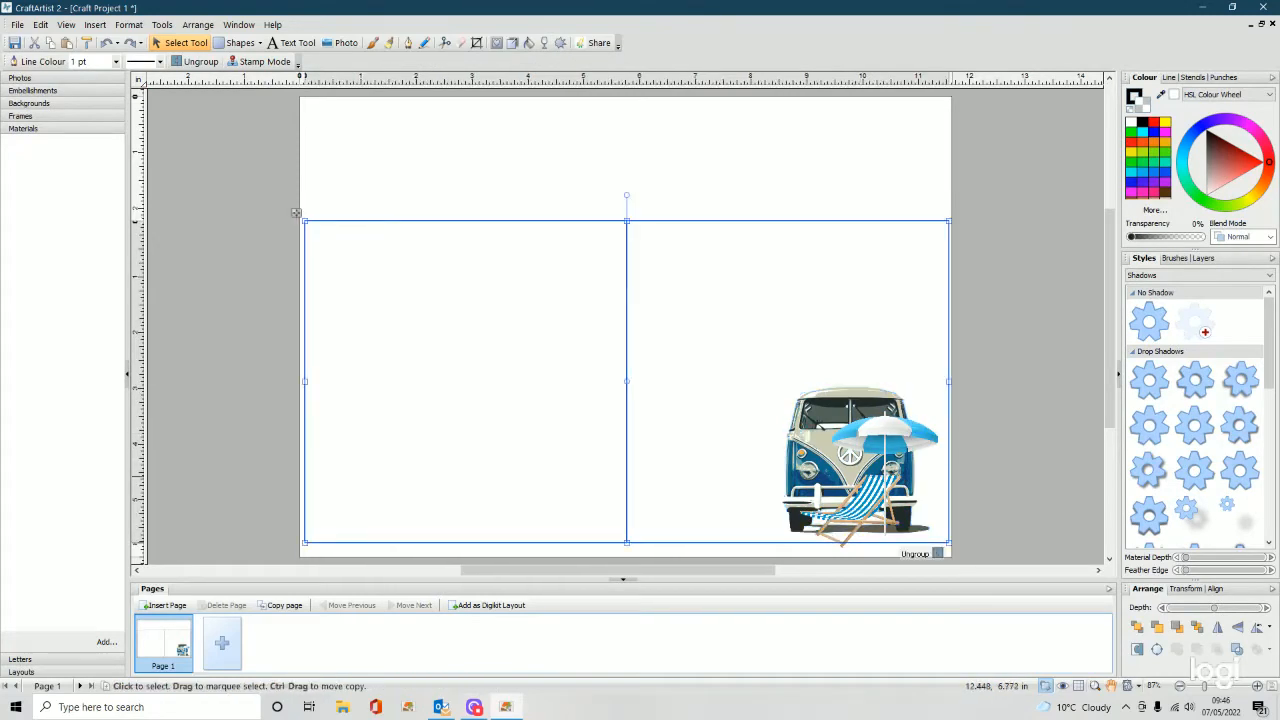
pyautogui.click(1046, 460)
pyautogui.moveTo(875, 518); pyautogui.dragTo(876, 511)
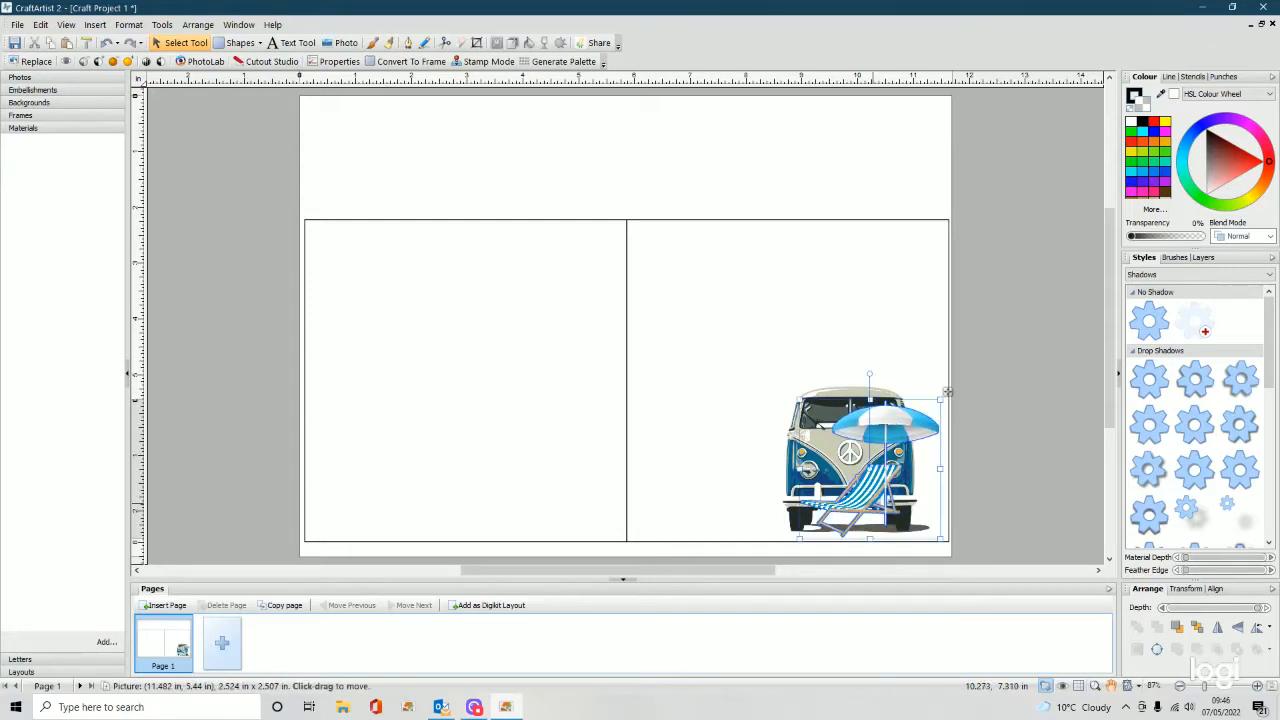
# Step: Apply the second drop shadow preset from the Shadows styles to the deckchair and parasol picture
pyautogui.click(1147, 275)
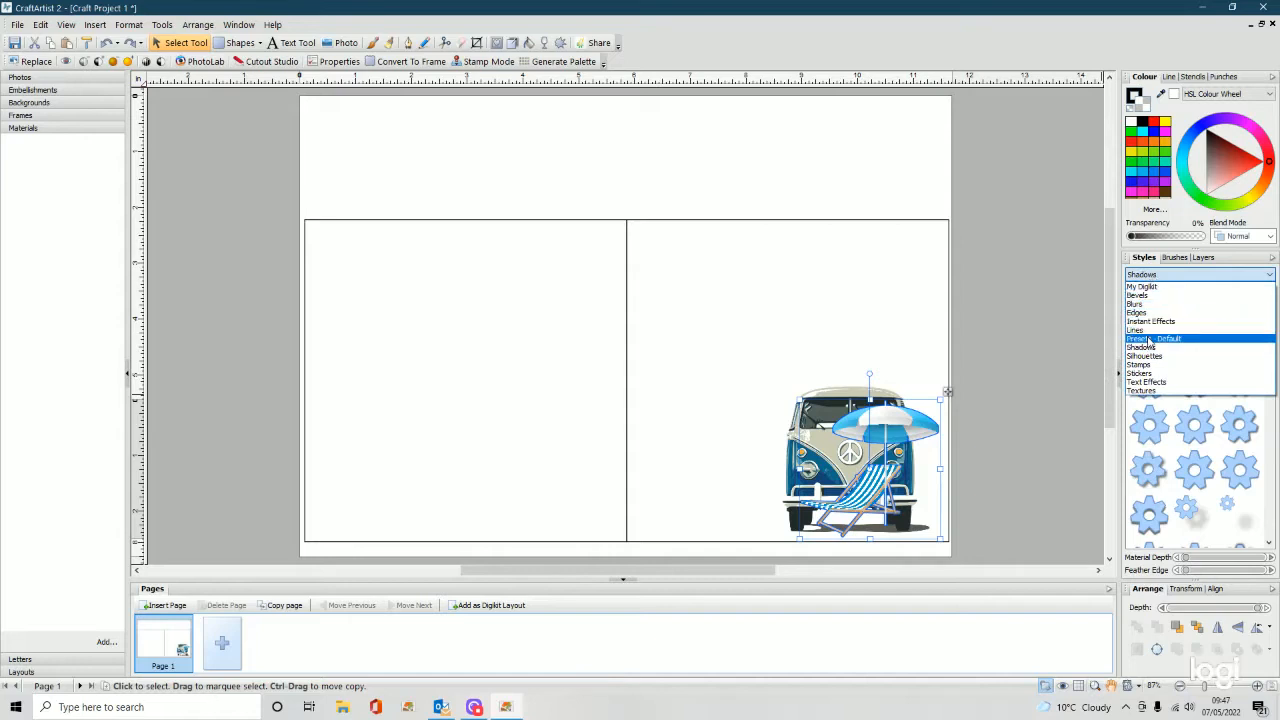
pyautogui.click(1142, 347)
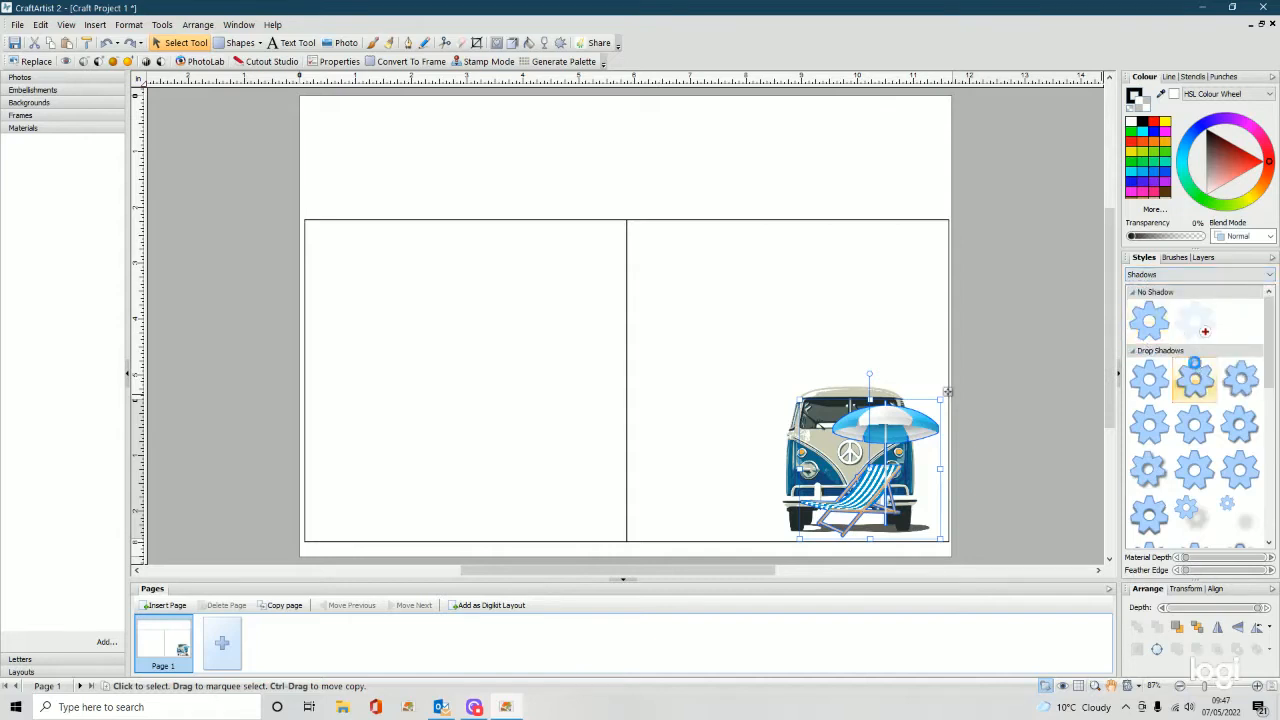
pyautogui.click(1195, 381)
pyautogui.click(1059, 398)
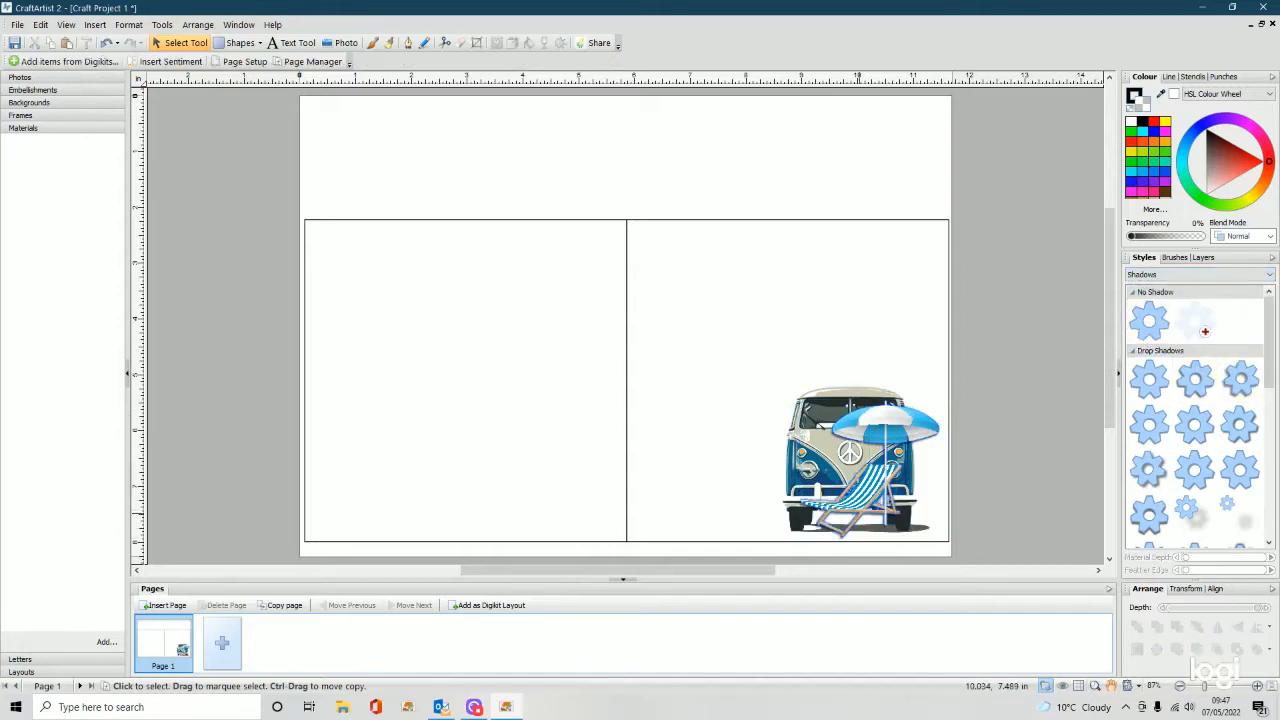
# Step: Nudge the deckchair and parasol picture slightly right and down in front of the camper van
pyautogui.moveTo(860, 517); pyautogui.dragTo(866, 521)
pyautogui.click(953, 394)
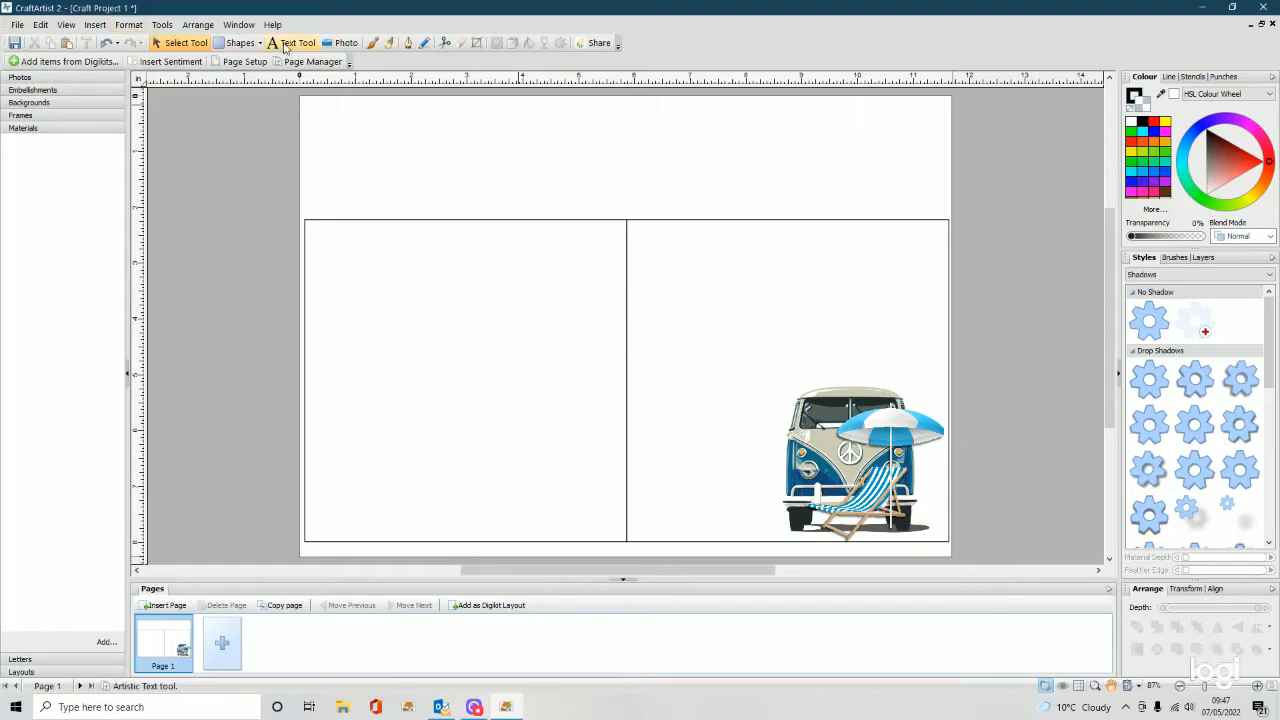
# Step: Add the text "Thank You For Everything" in the upper part of the right square and enlarge it to about 3.96 in wide
pyautogui.click(285, 46)
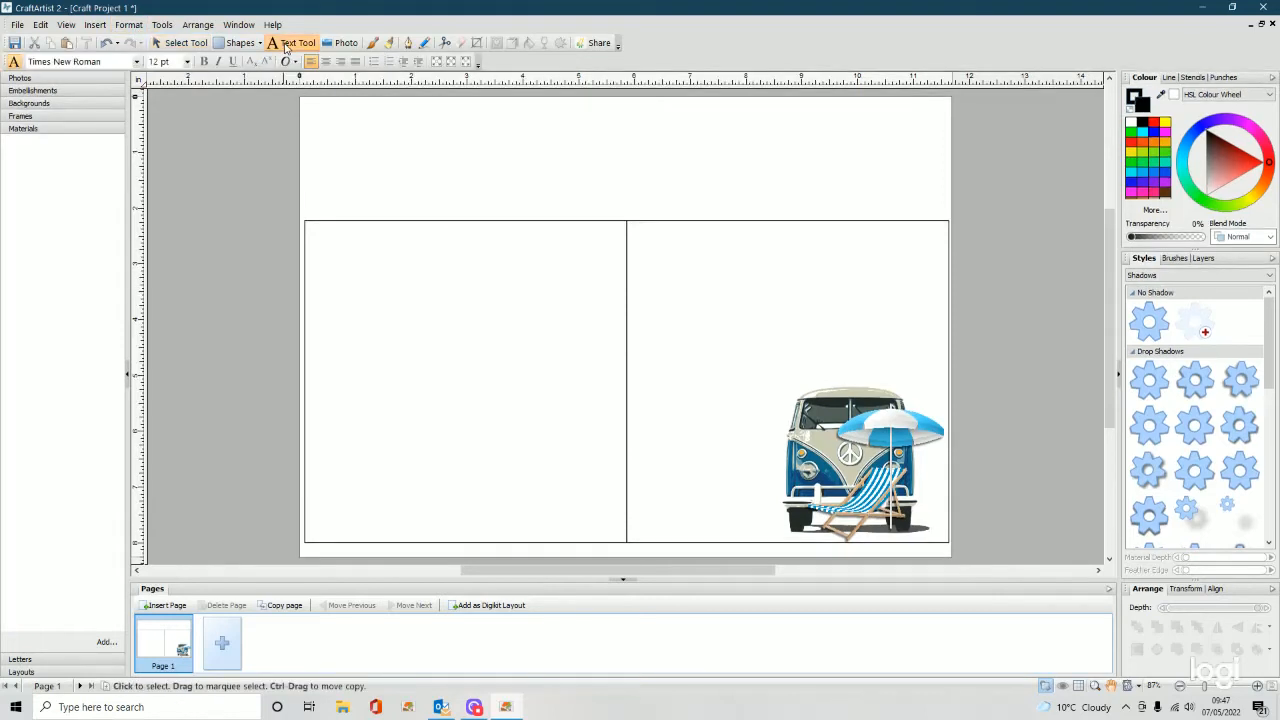
pyautogui.click(677, 295)
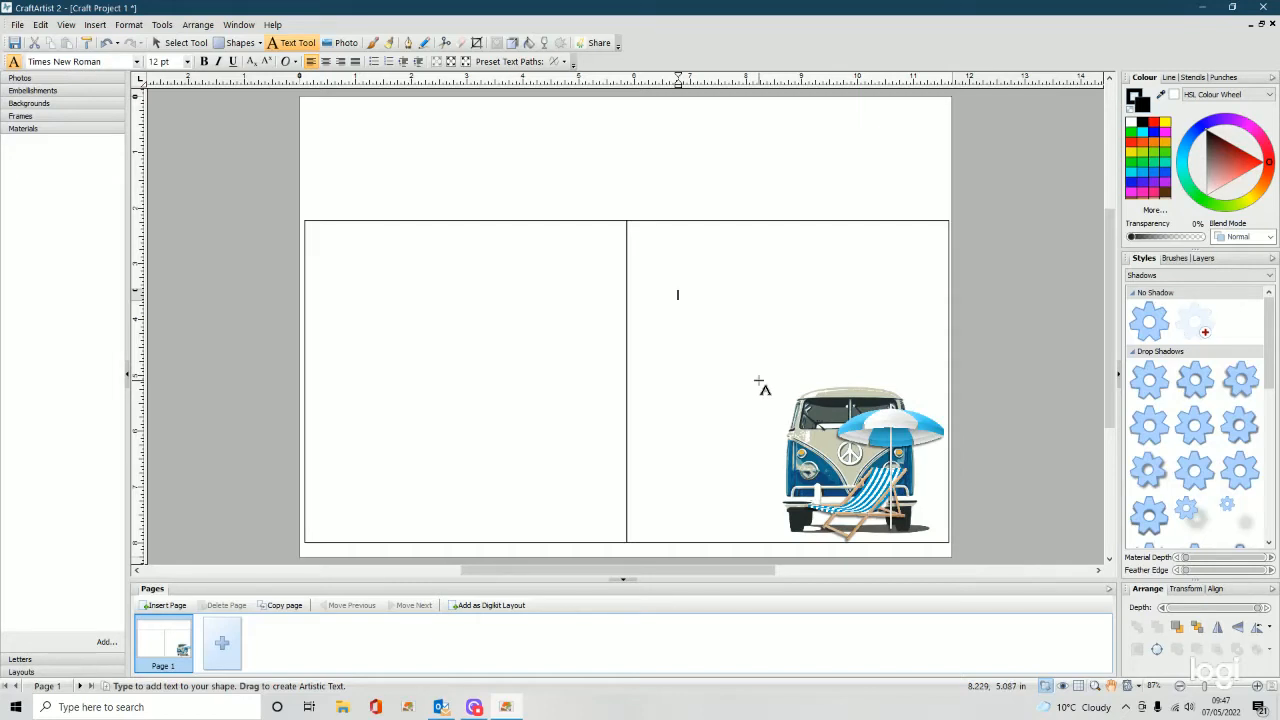
pyautogui.write('Thank You')
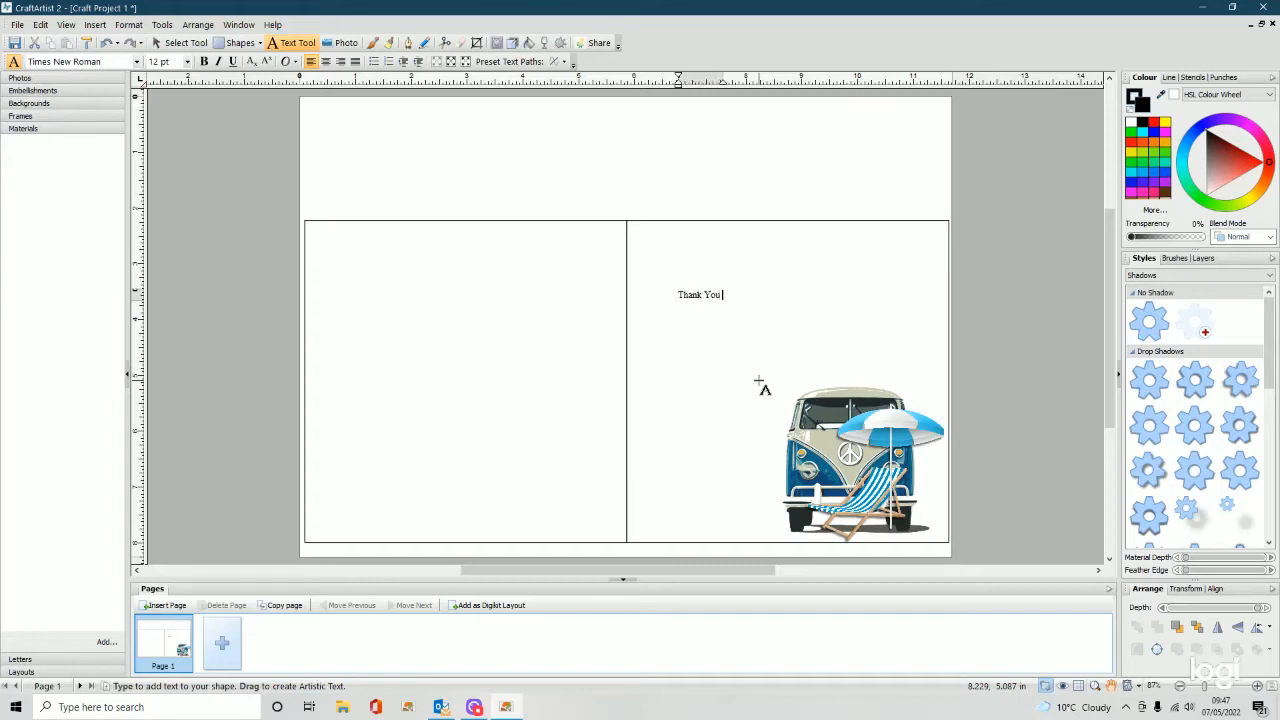
pyautogui.write(' For Everything')
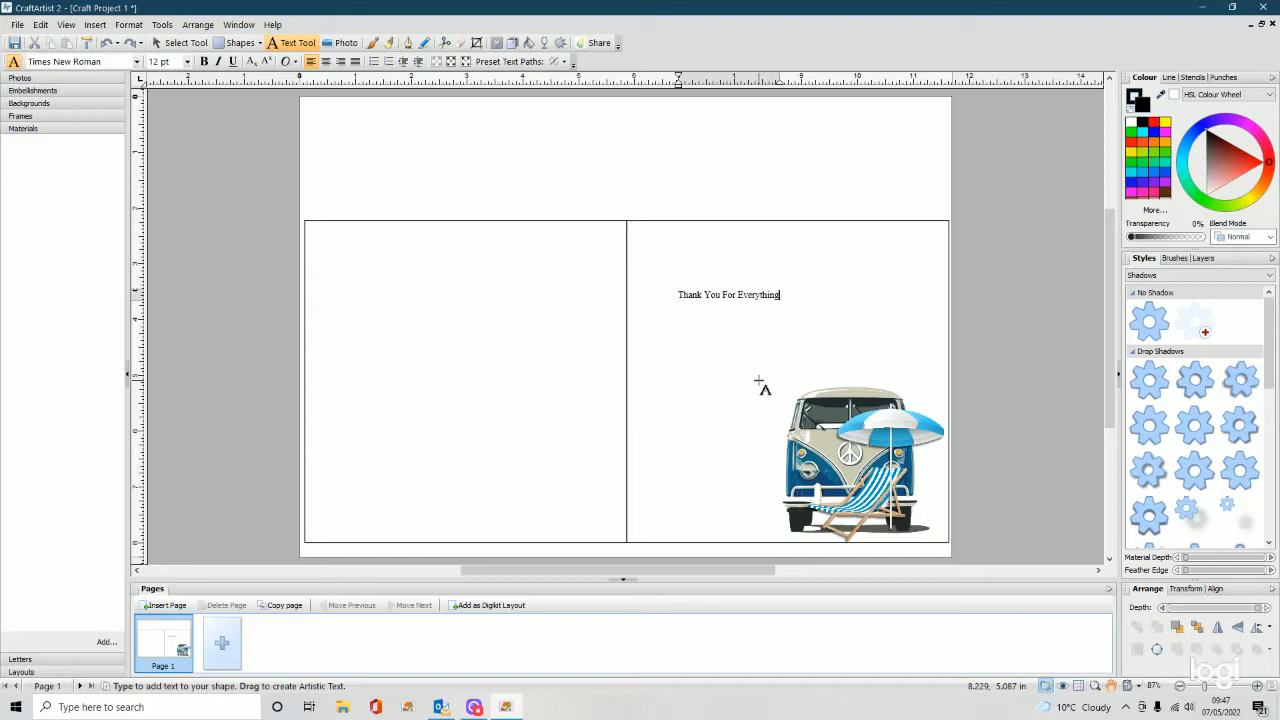
pyautogui.click(770, 287)
pyautogui.moveTo(779, 297); pyautogui.dragTo(893, 384)
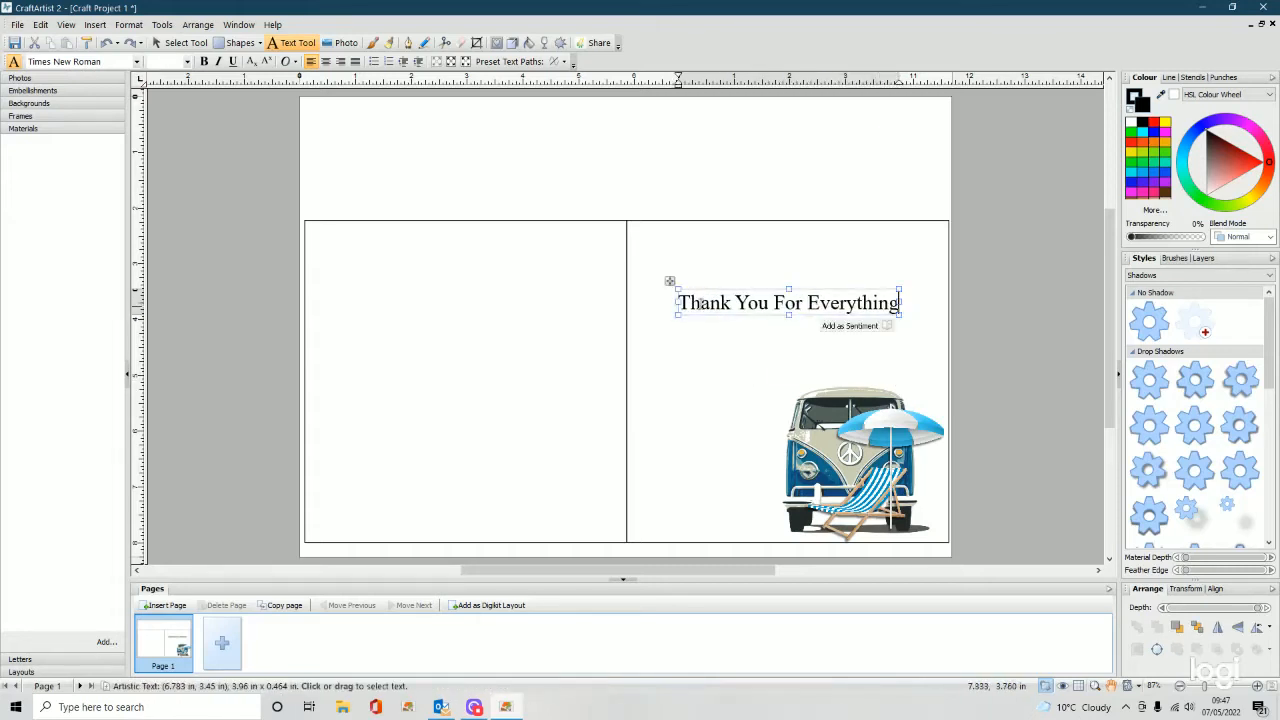
# Step: Change the font of the whole "Thank You For Everything" text to Darrel Allura Bold
pyautogui.click(679, 302)
pyautogui.moveTo(679, 302); pyautogui.dragTo(905, 305)
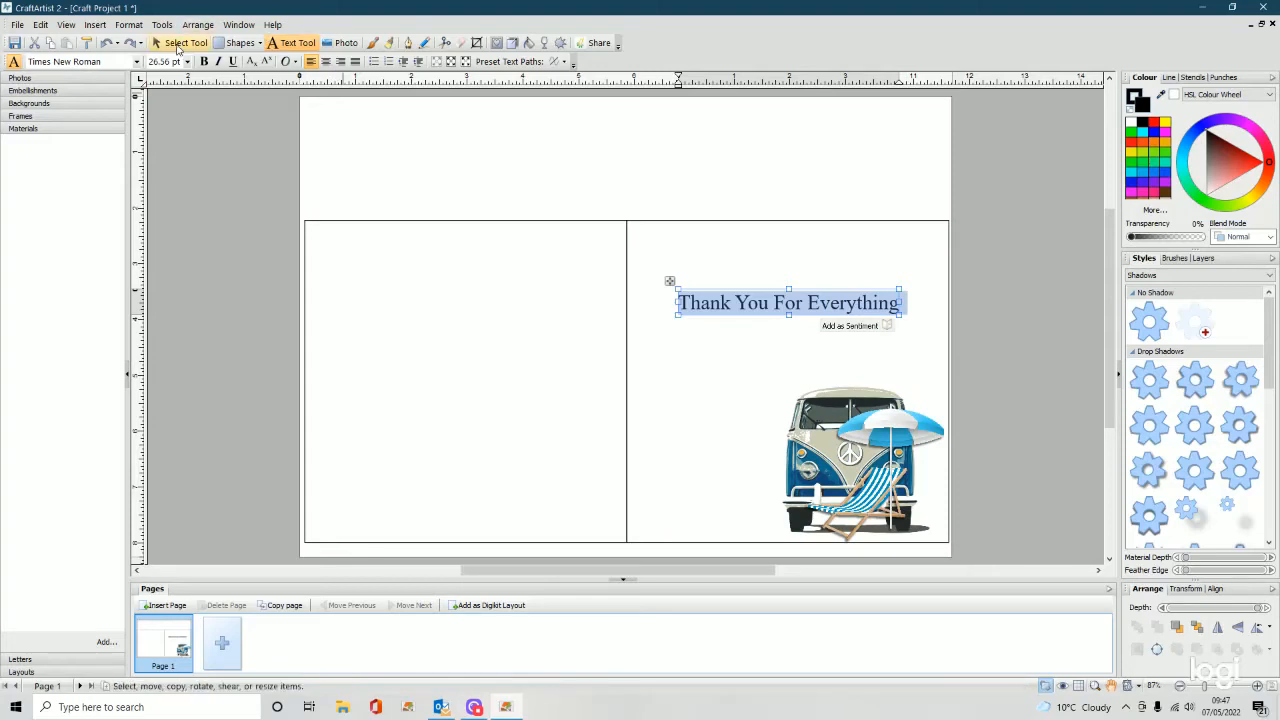
pyautogui.click(137, 61)
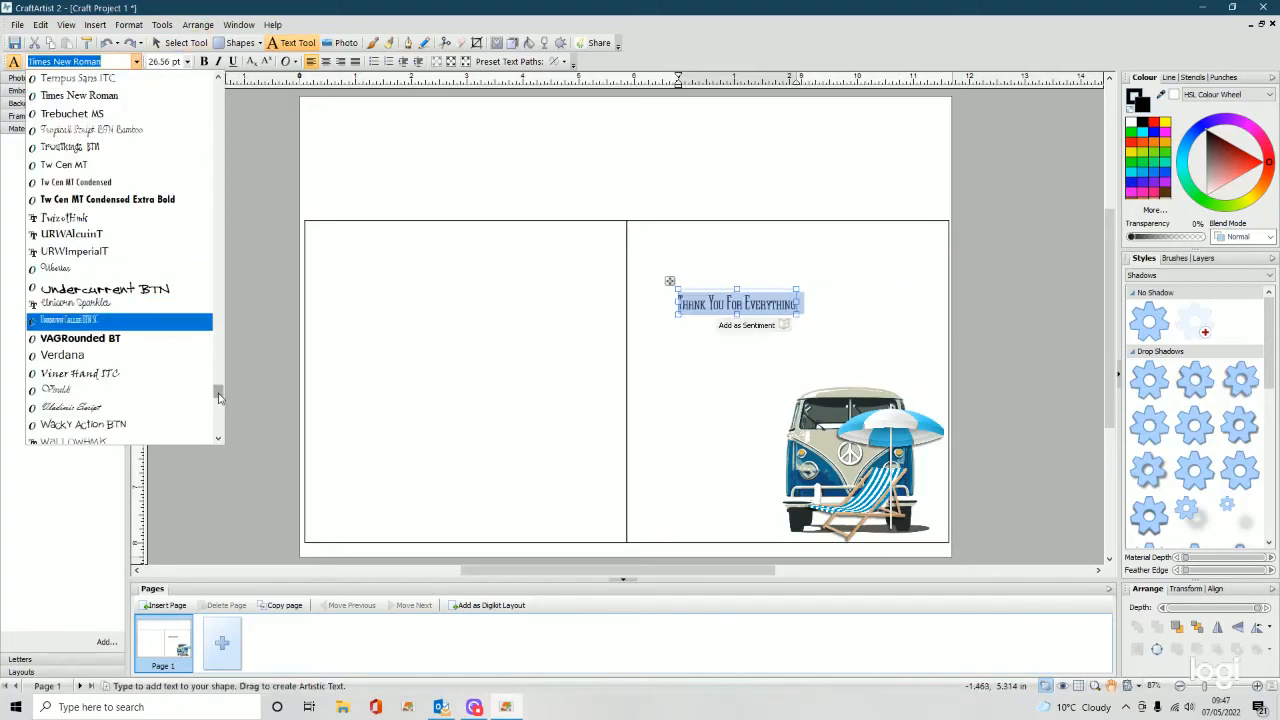
pyautogui.moveTo(219, 392); pyautogui.dragTo(221, 82)
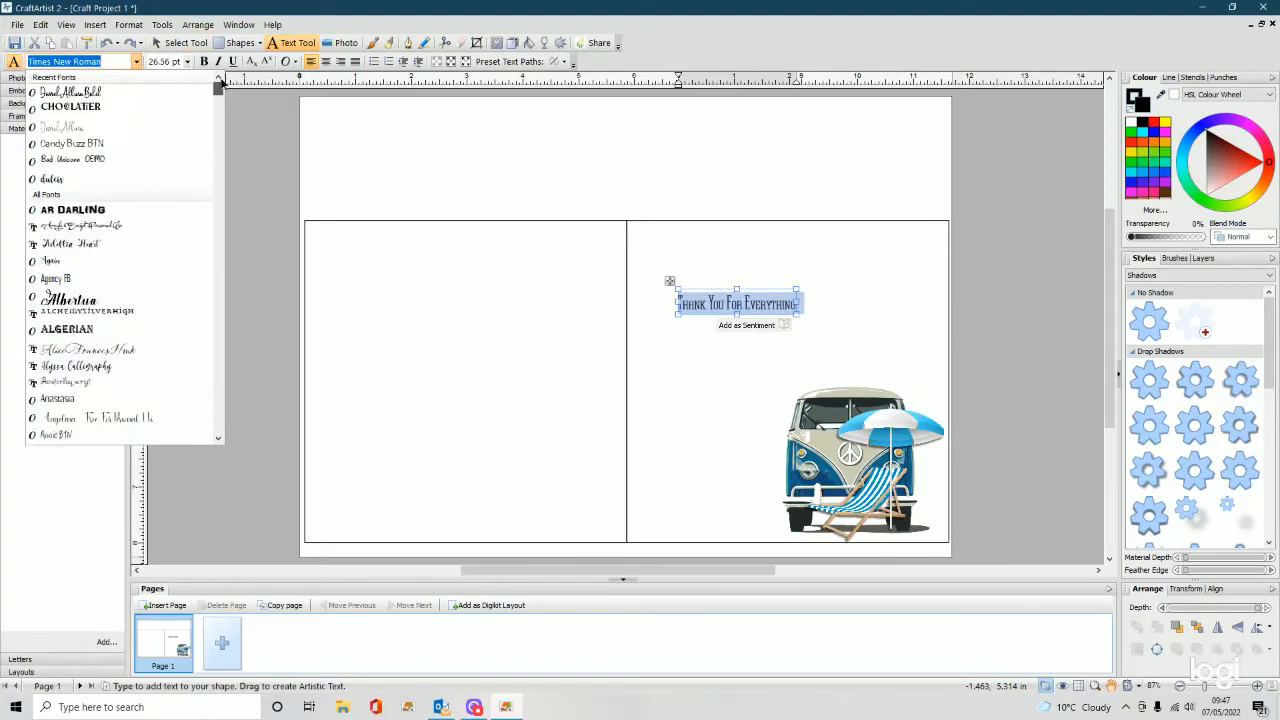
pyautogui.click(150, 92)
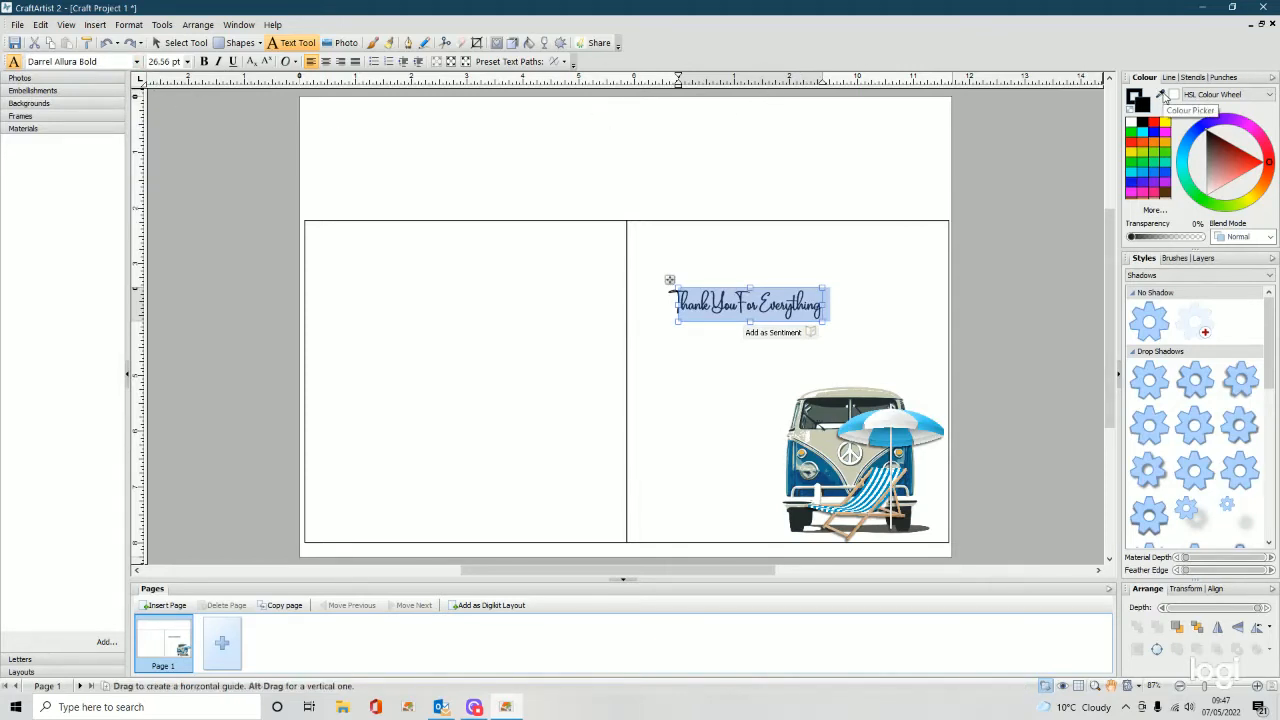
# Step: Sample a dark blue from the camper van artwork, apply it to the greeting text, and shift the text slightly left
pyautogui.click(1161, 94)
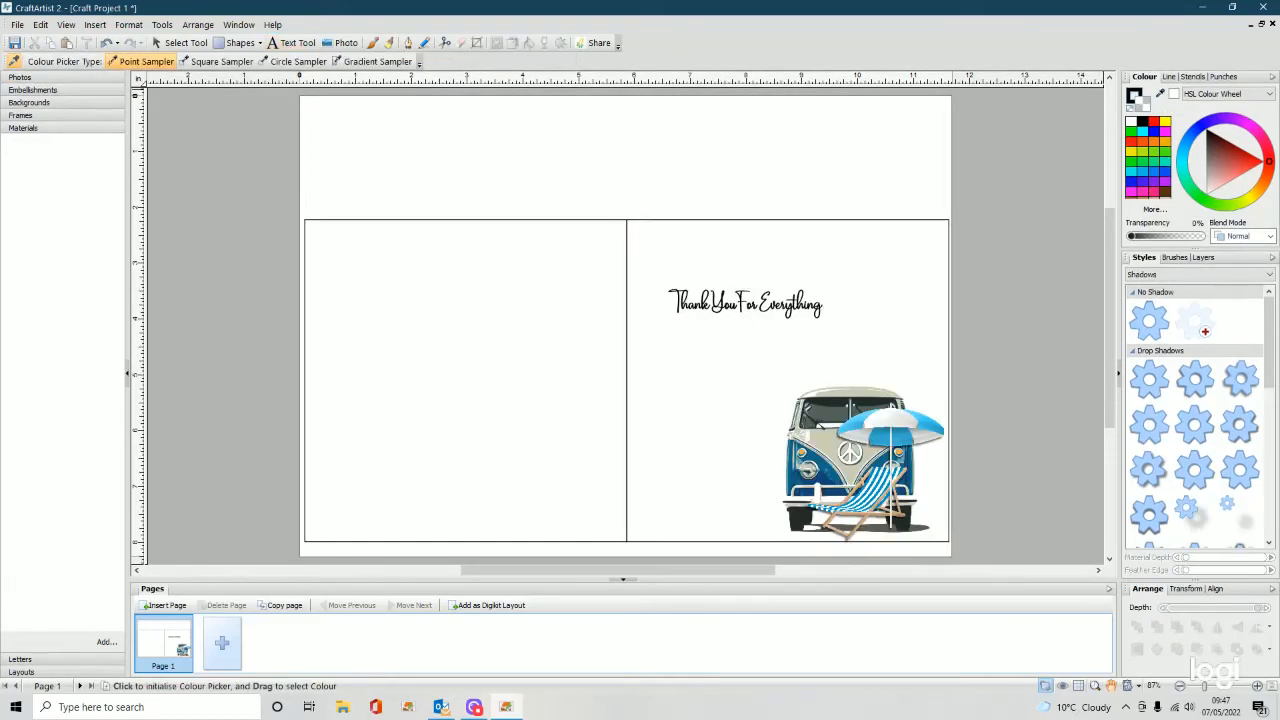
pyautogui.moveTo(1161, 94); pyautogui.dragTo(869, 508)
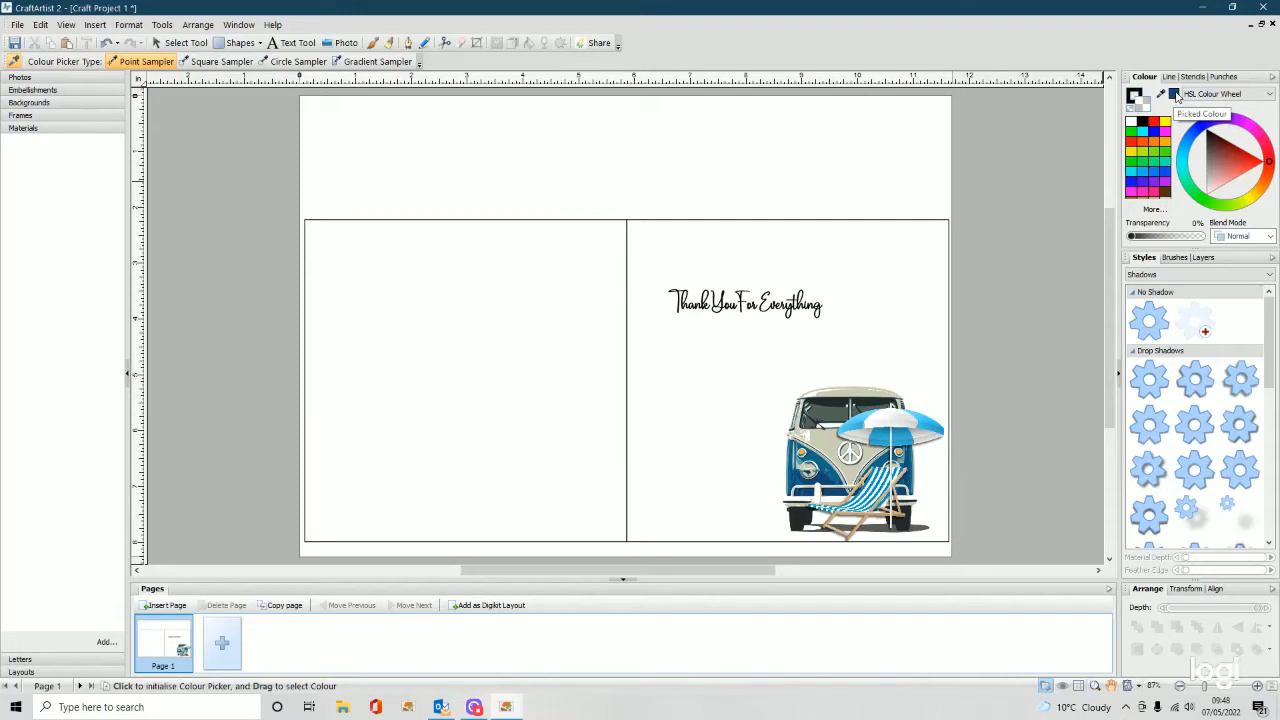
pyautogui.click(1175, 95)
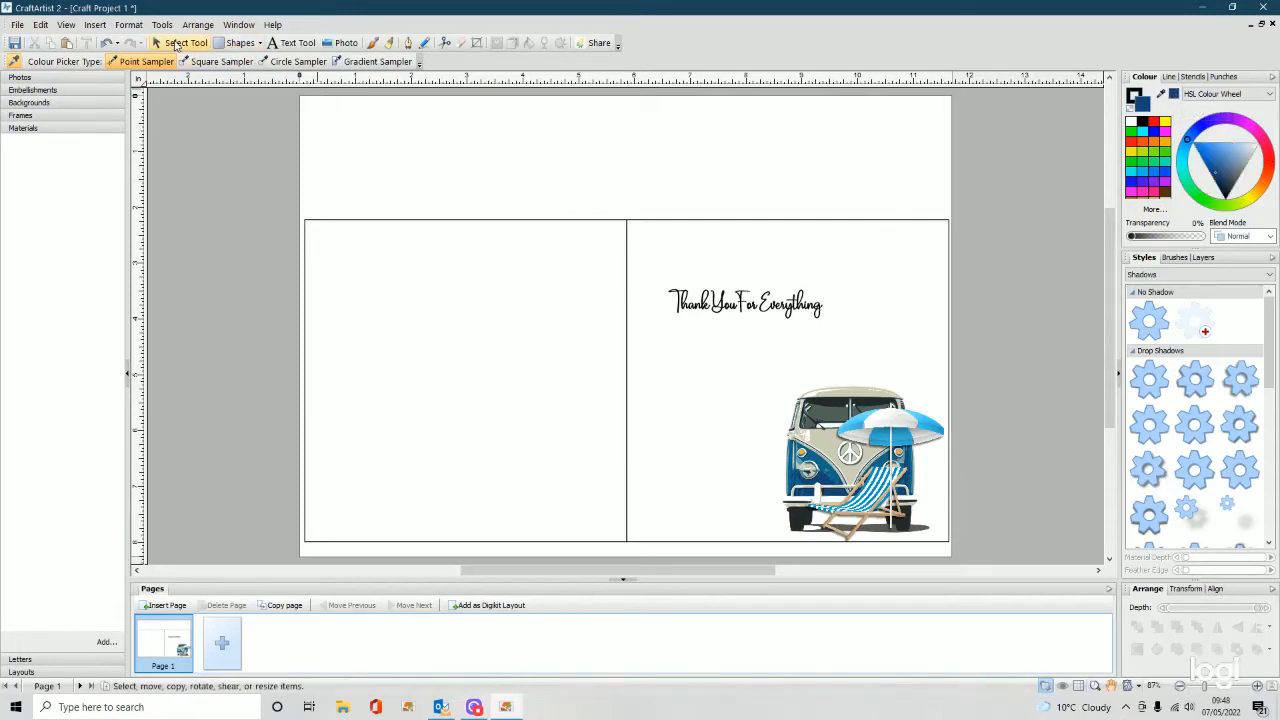
pyautogui.click(683, 315)
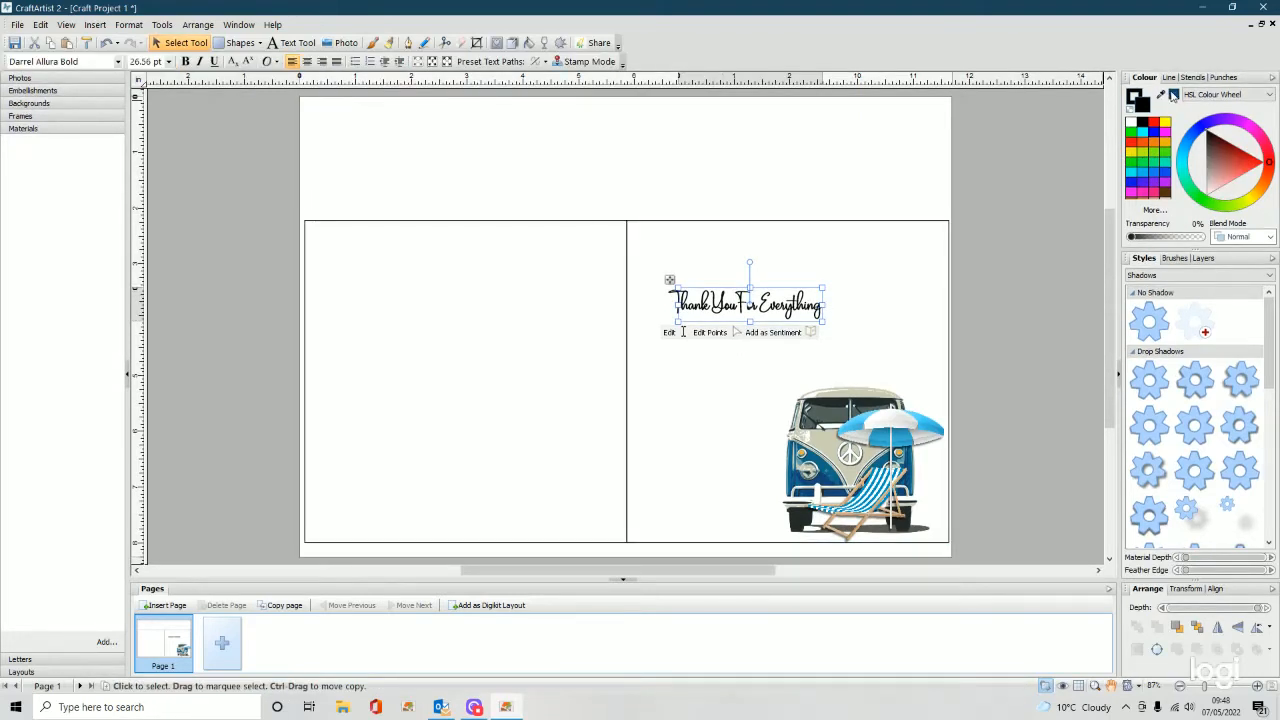
pyautogui.click(1173, 95)
pyautogui.click(746, 274)
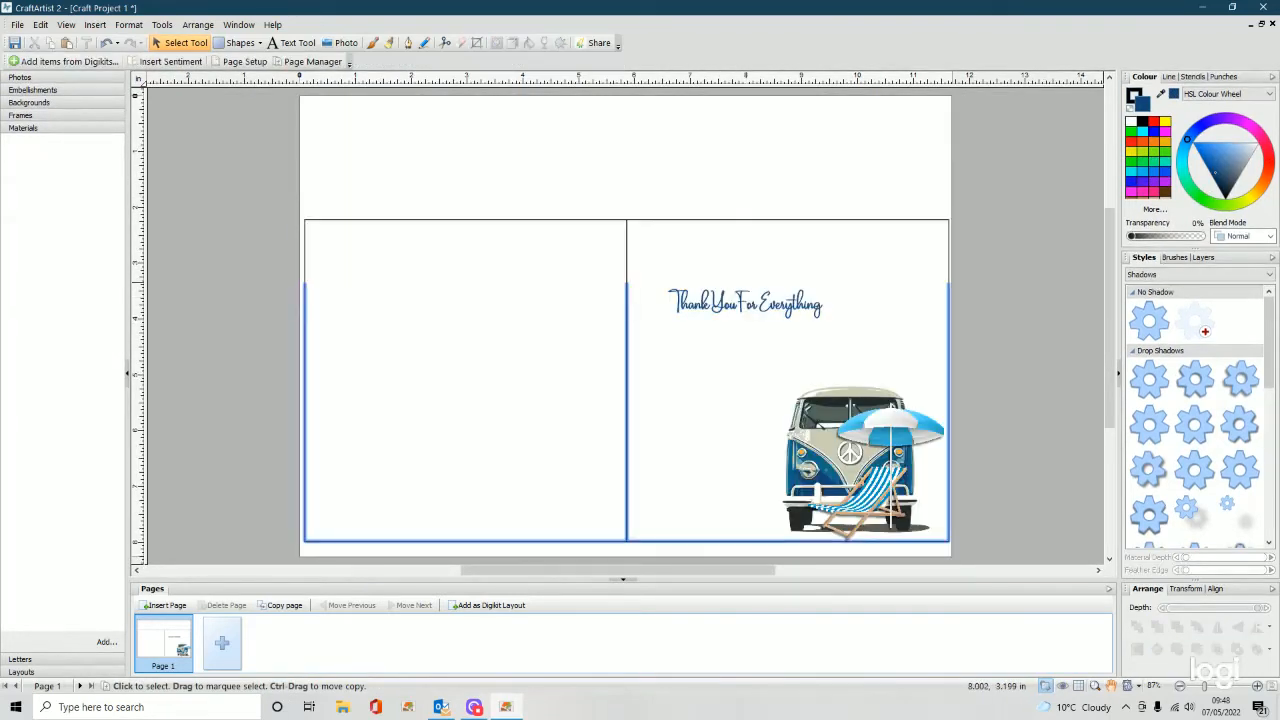
pyautogui.click(741, 305)
pyautogui.moveTo(741, 305); pyautogui.dragTo(736, 304)
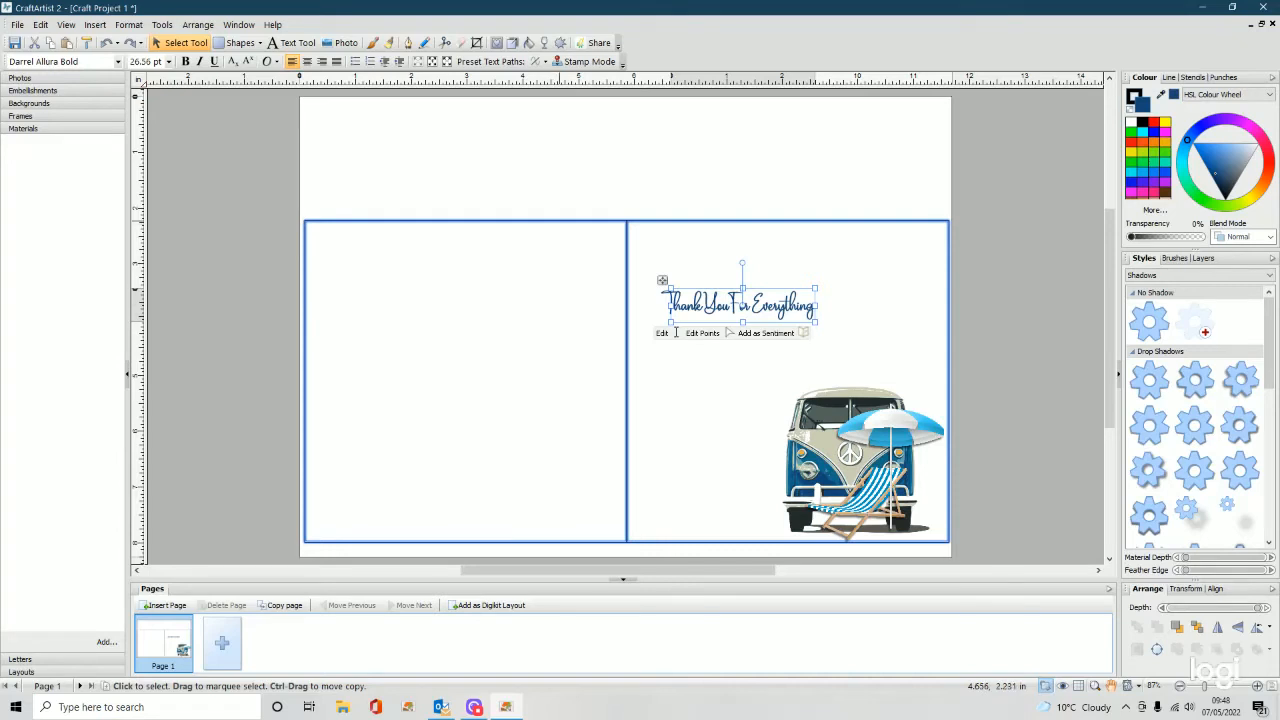
# Step: Delete the grouped square outlines from the page
pyautogui.click(676, 333)
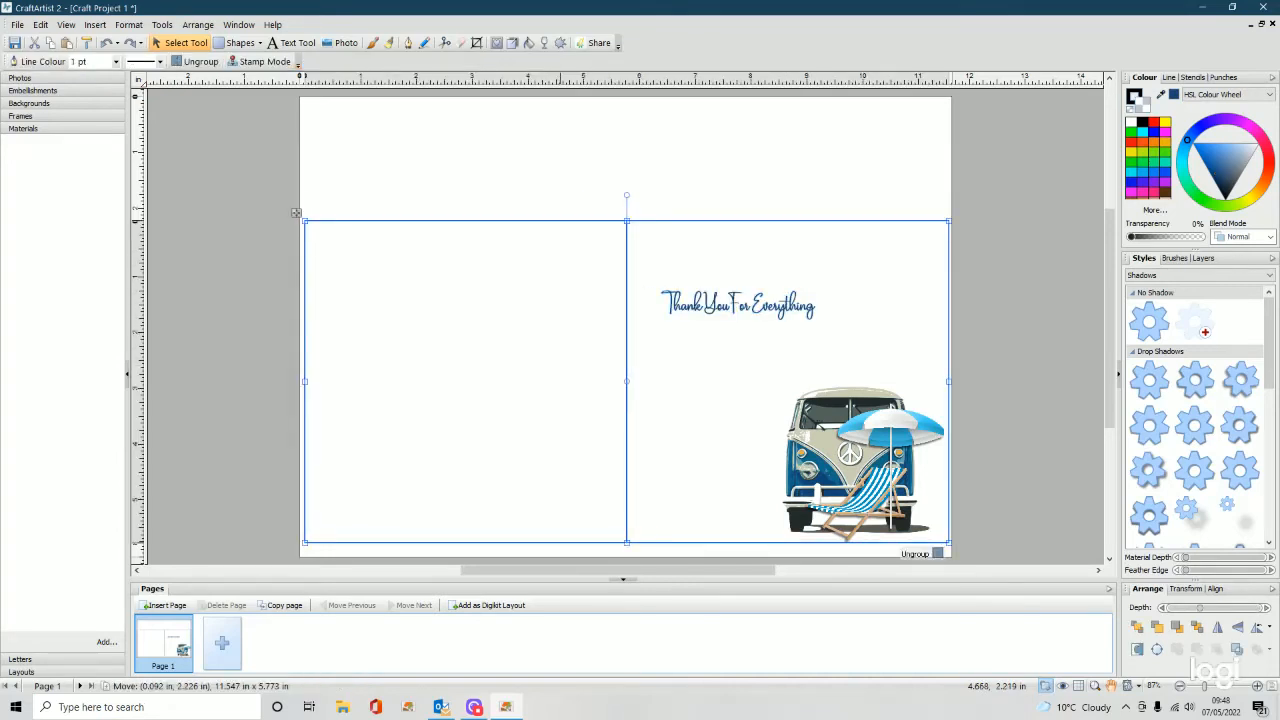
pyautogui.press('Delete')
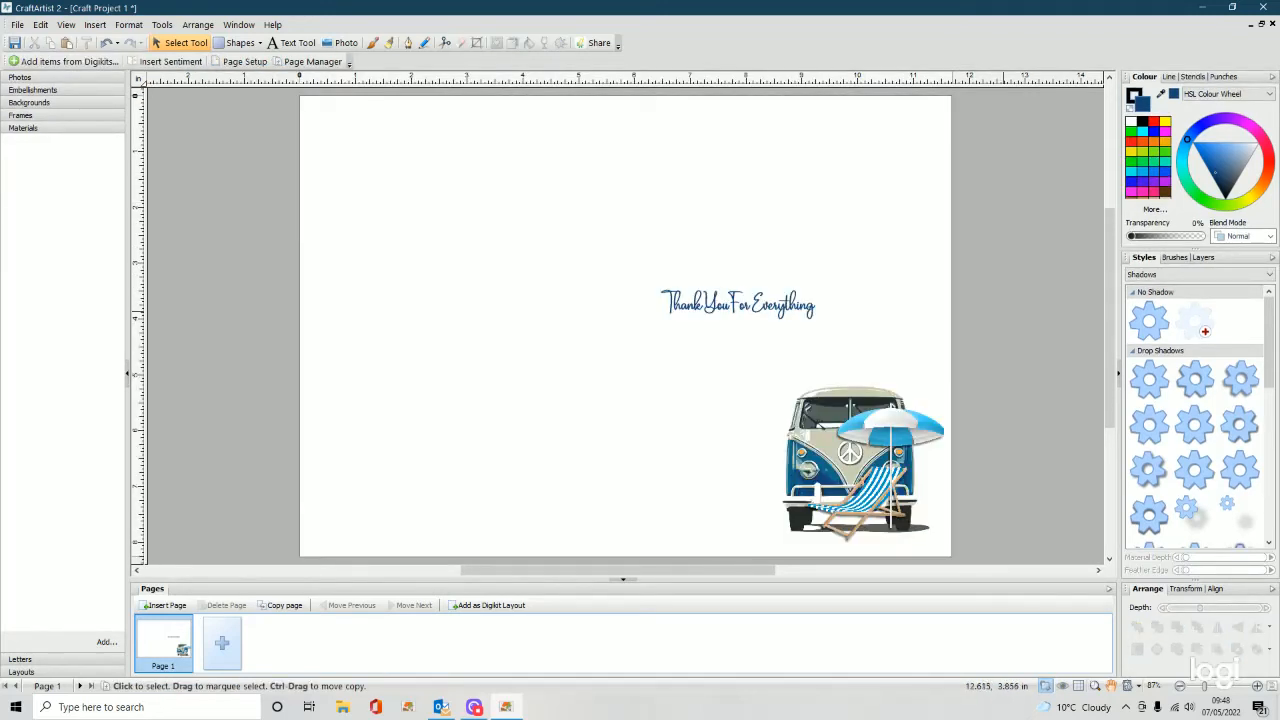
# Step: Export the page as a 300 dpi JPEG at 100% quality, saved as Craft Project 1 in the craft artist folder
pyautogui.click(19, 24)
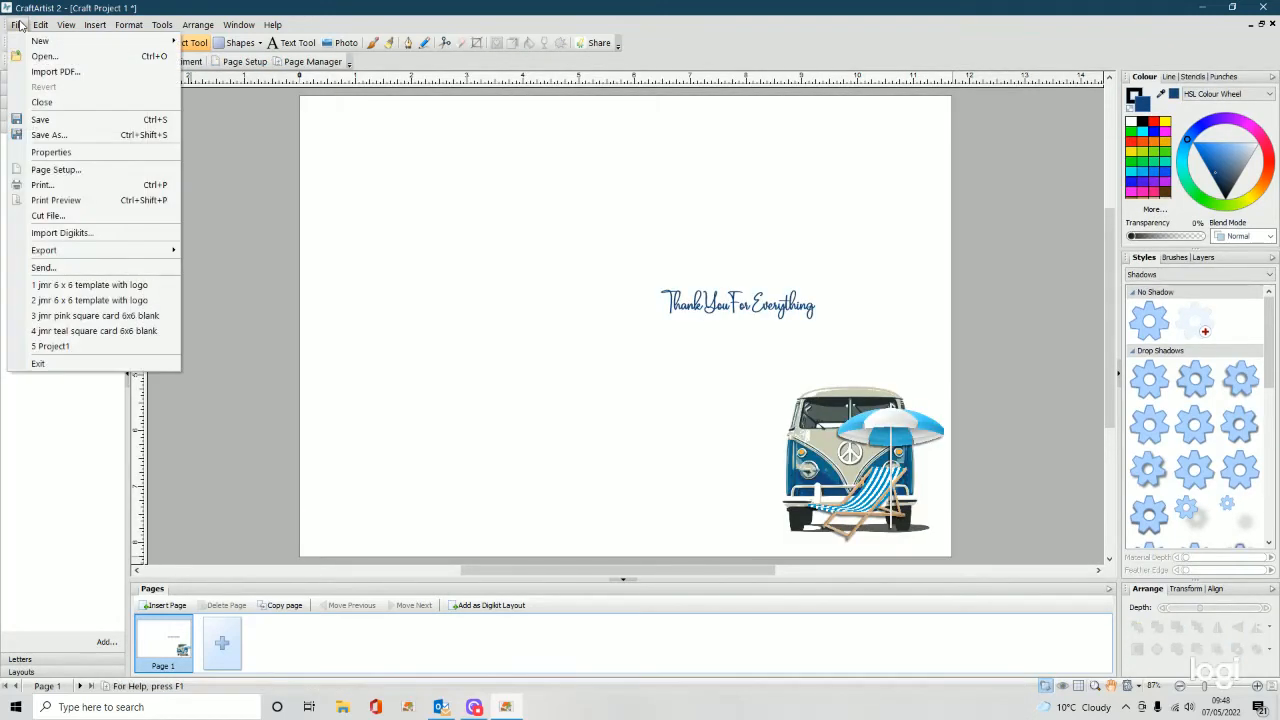
pyautogui.moveTo(90, 250)
pyautogui.click(288, 253)
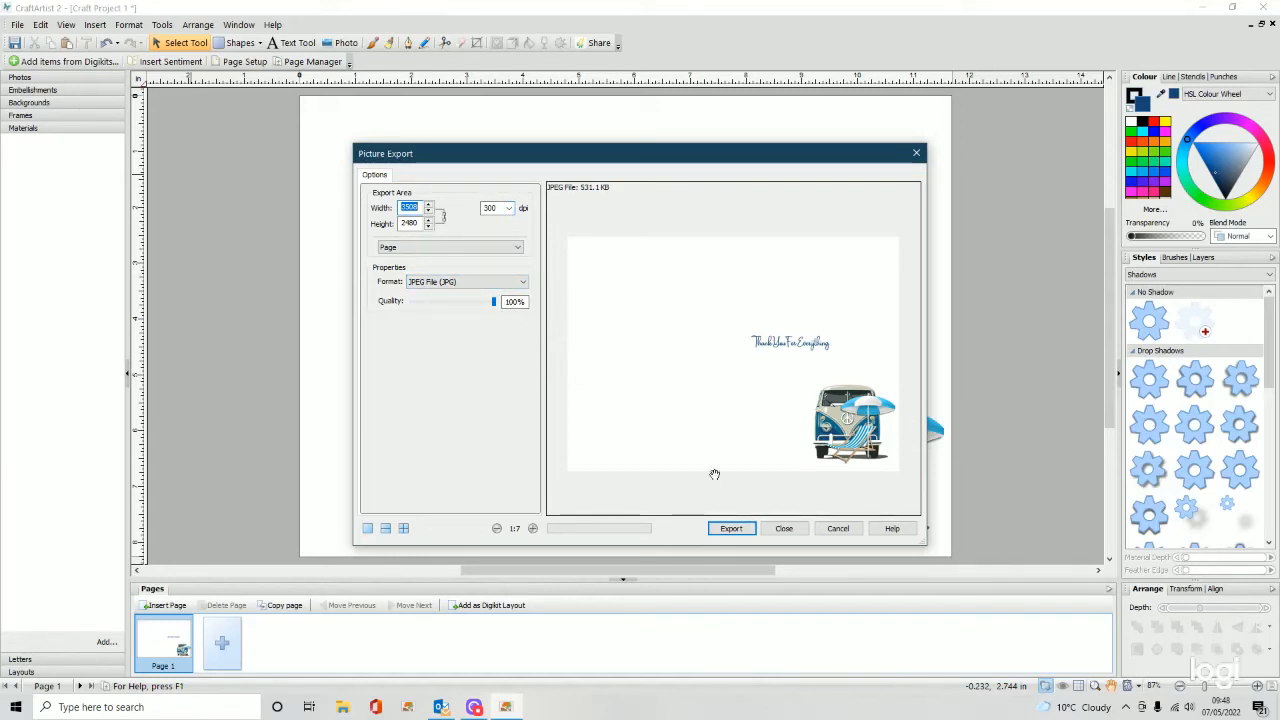
pyautogui.click(731, 529)
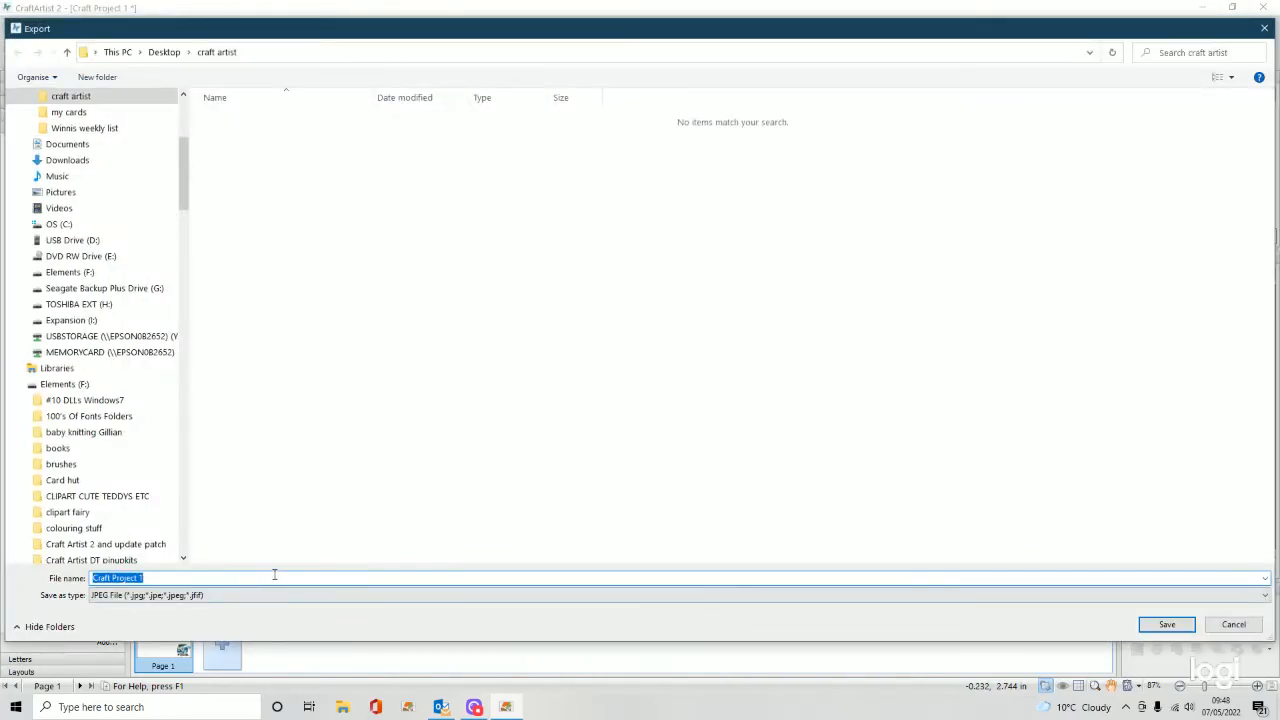
pyautogui.click(1165, 624)
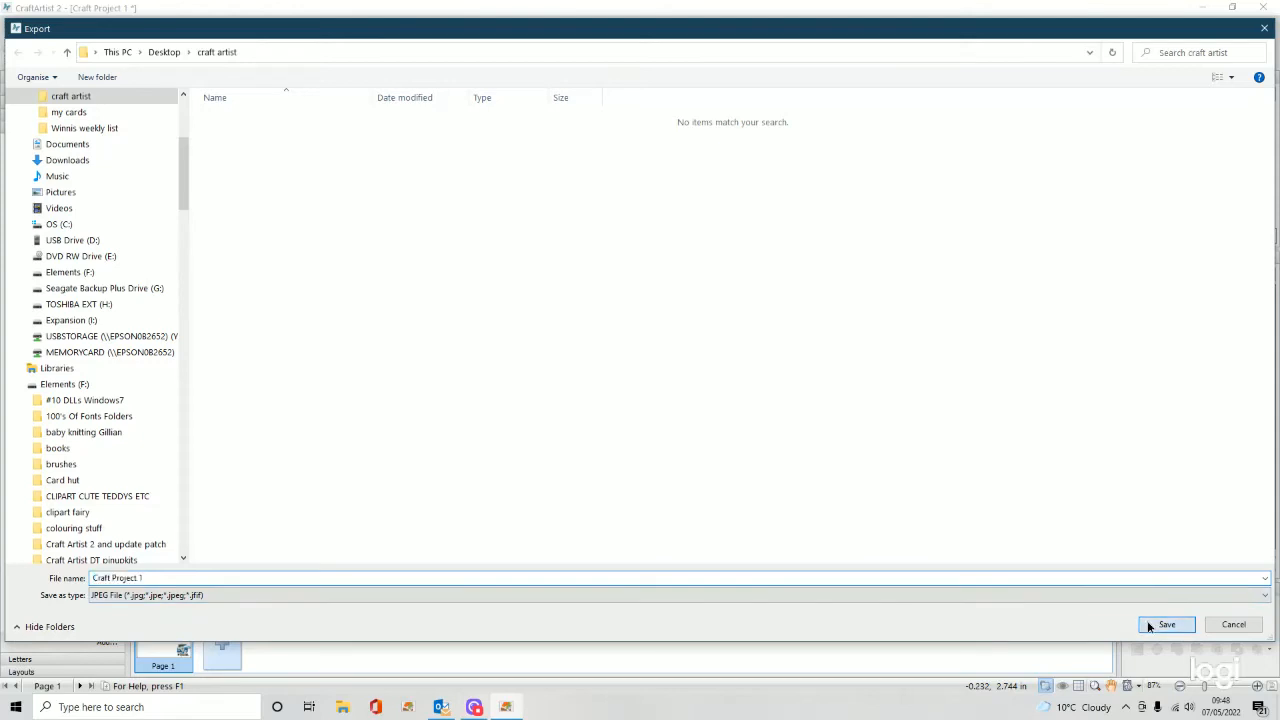